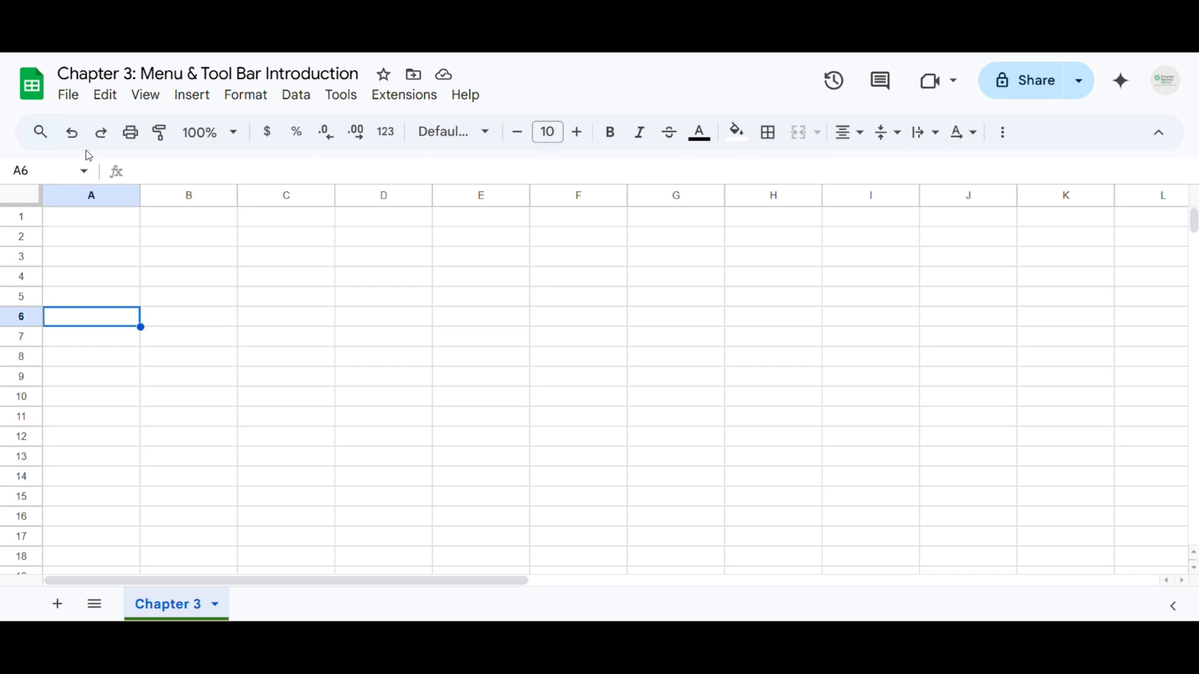
Open the File menu and look over commands such as New, Share, Download and Import
click(70, 106)
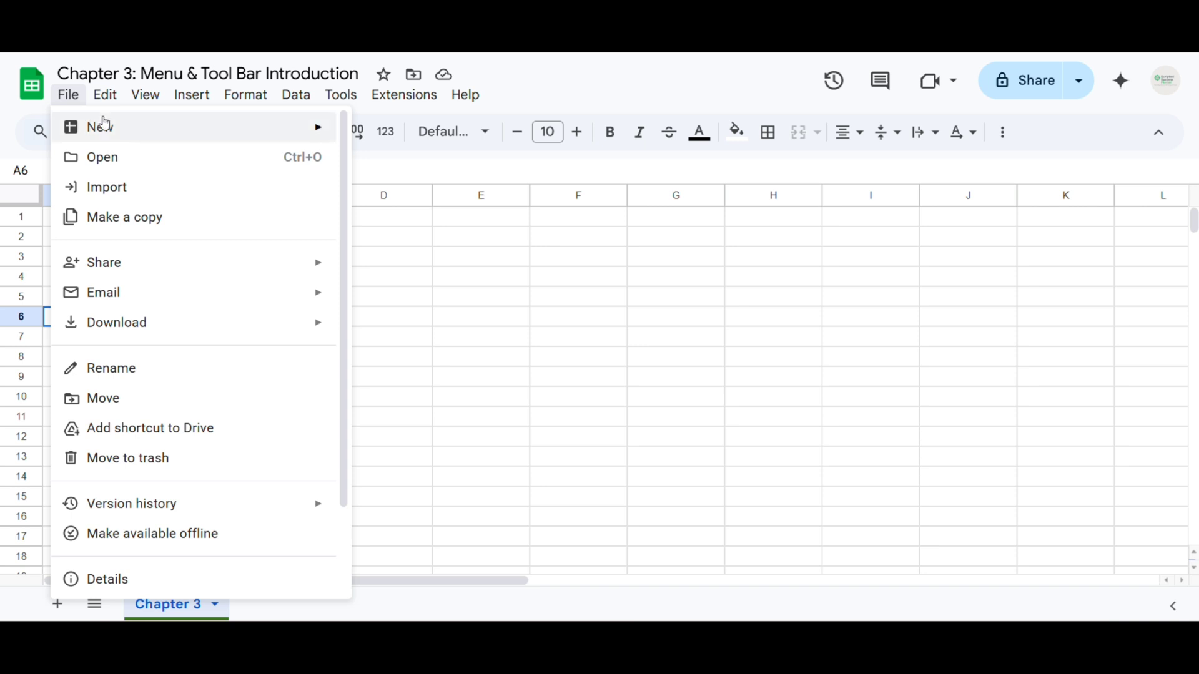
scroll(176, 324, down, 2)
scroll(177, 324, up, 2)
mouse_move(117, 137)
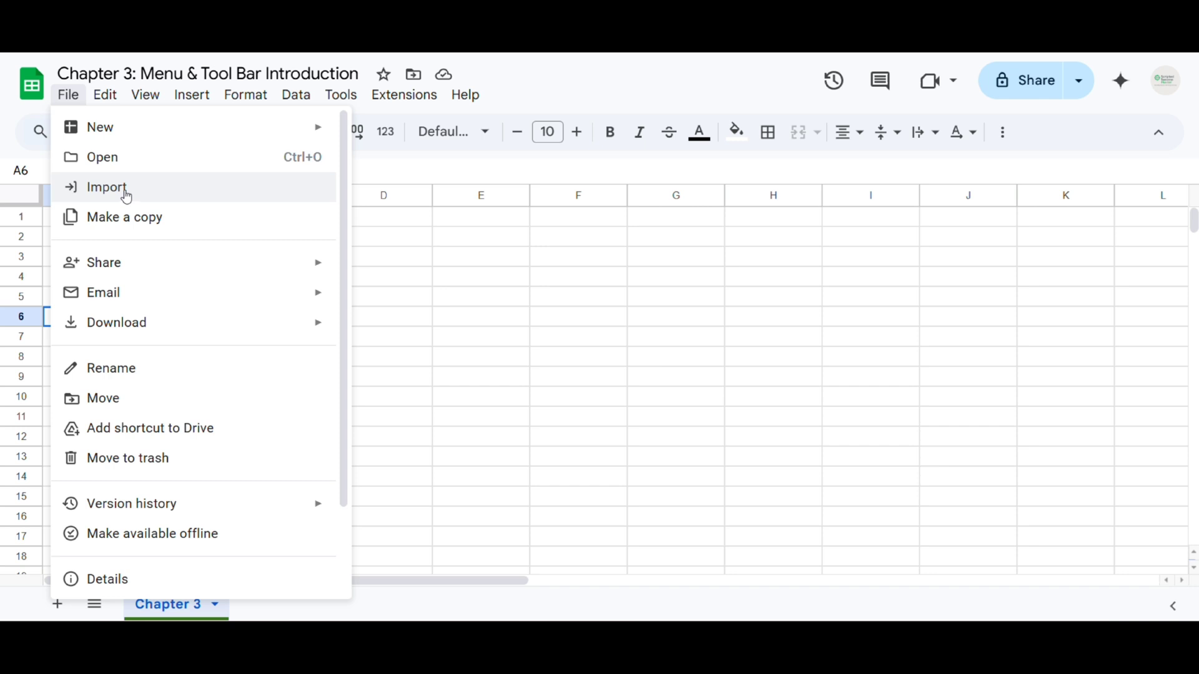
Upload Employee_Data_Sample.csv from the Downloads folder through File > Import
click(125, 195)
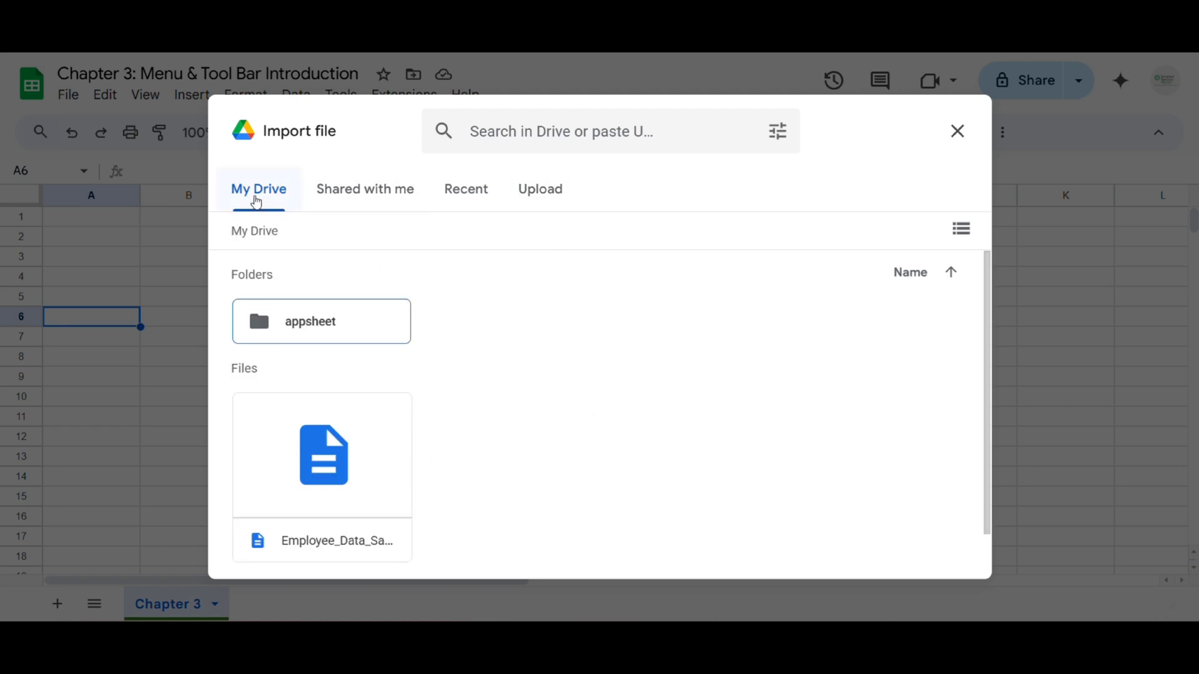
click(386, 189)
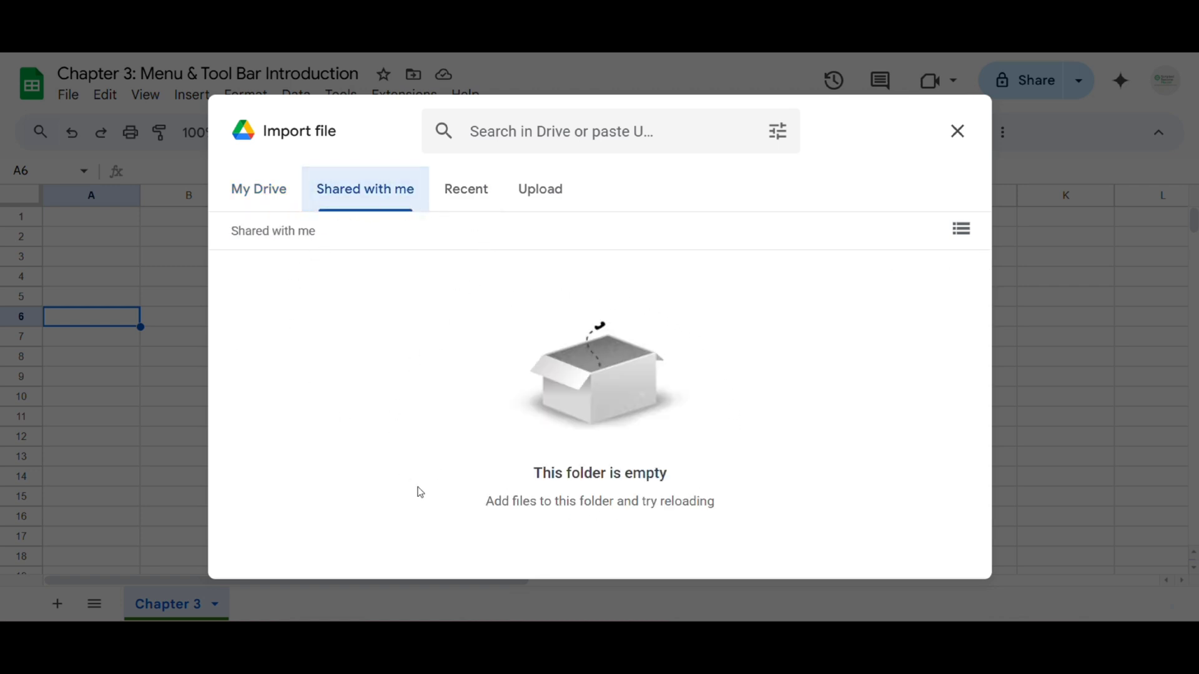
click(450, 196)
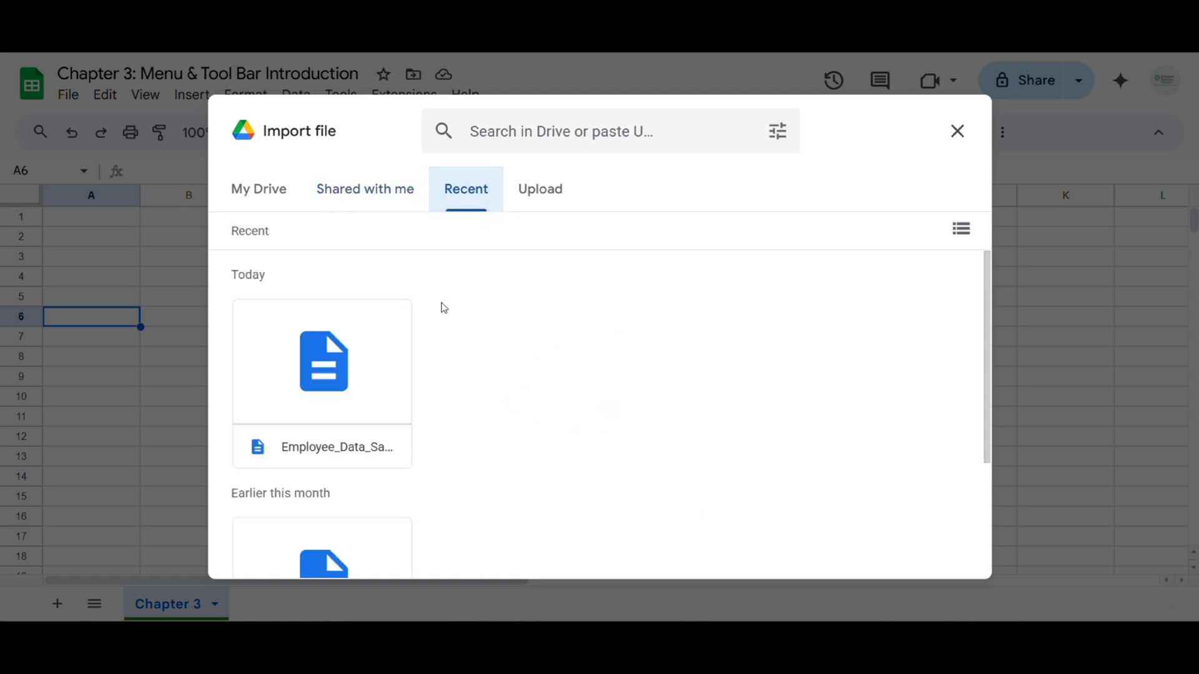
click(534, 194)
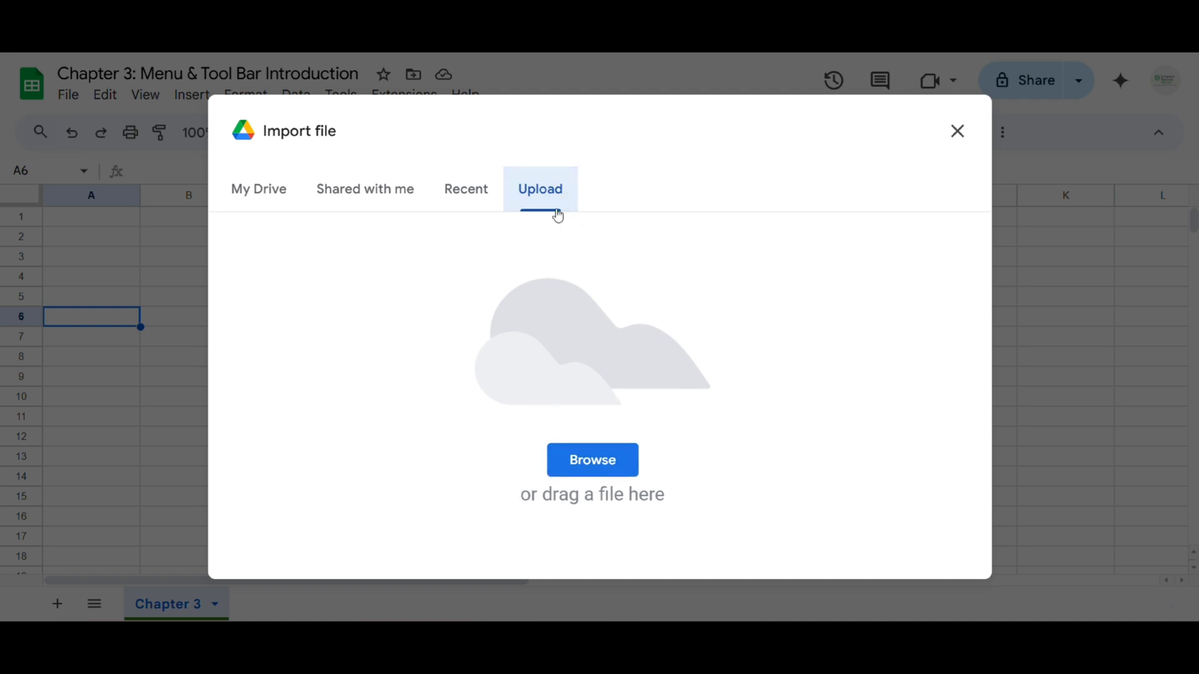
click(600, 461)
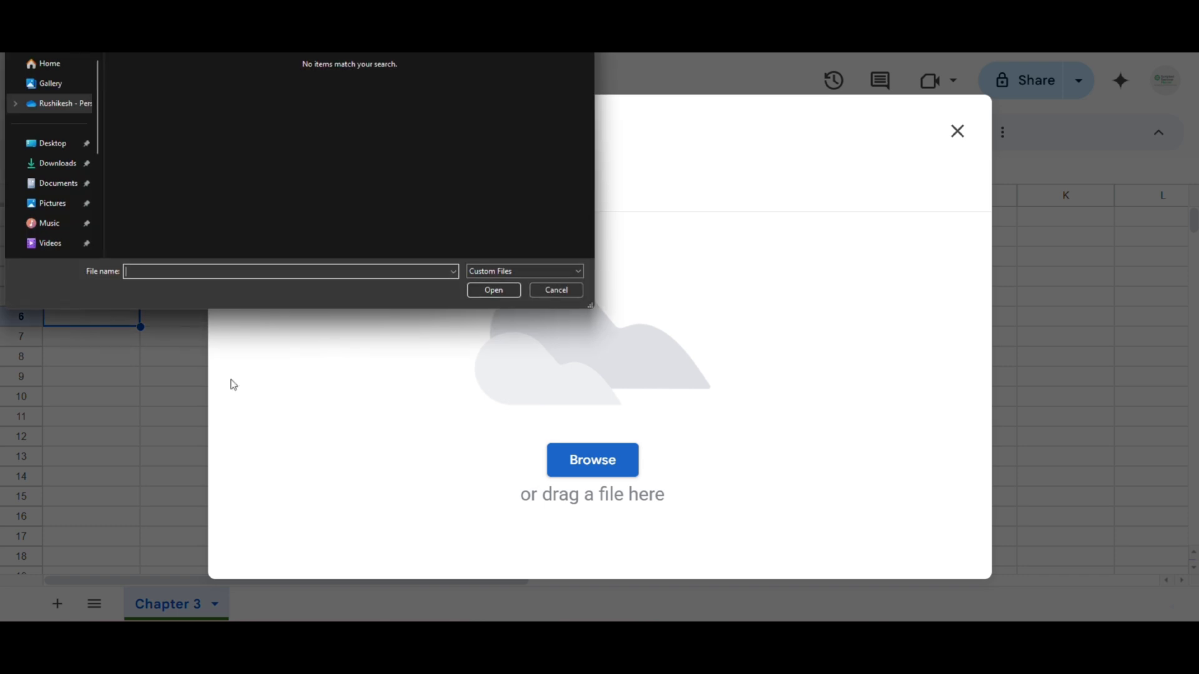
click(58, 164)
click(181, 94)
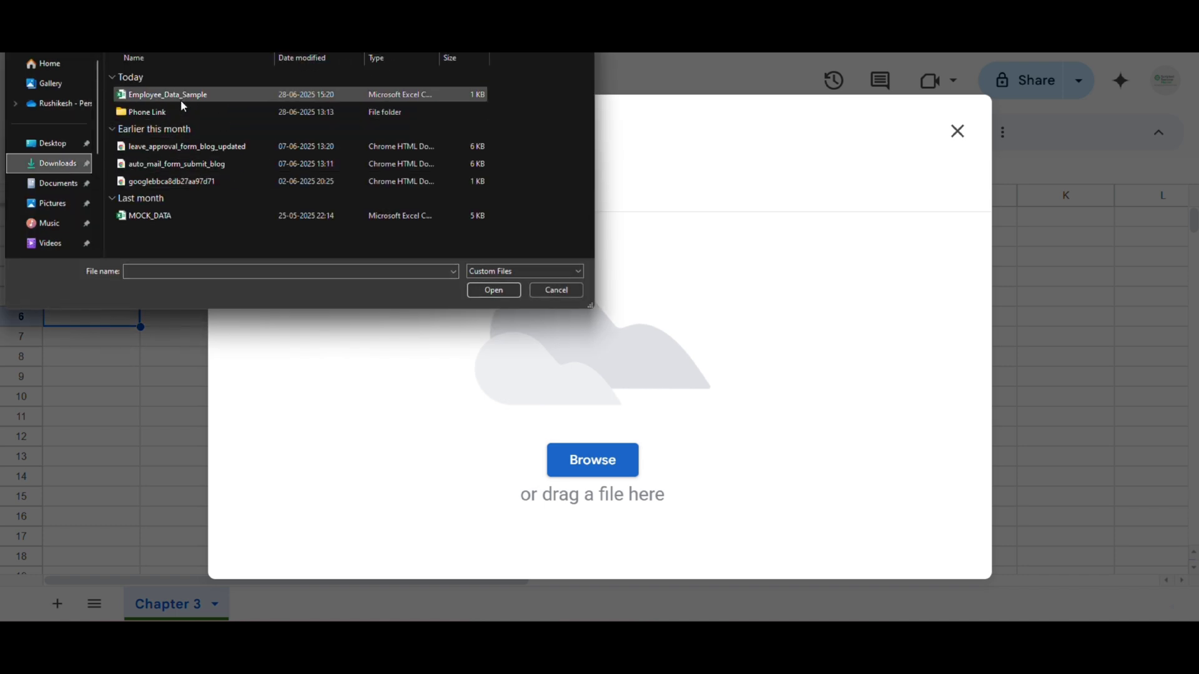
click(494, 291)
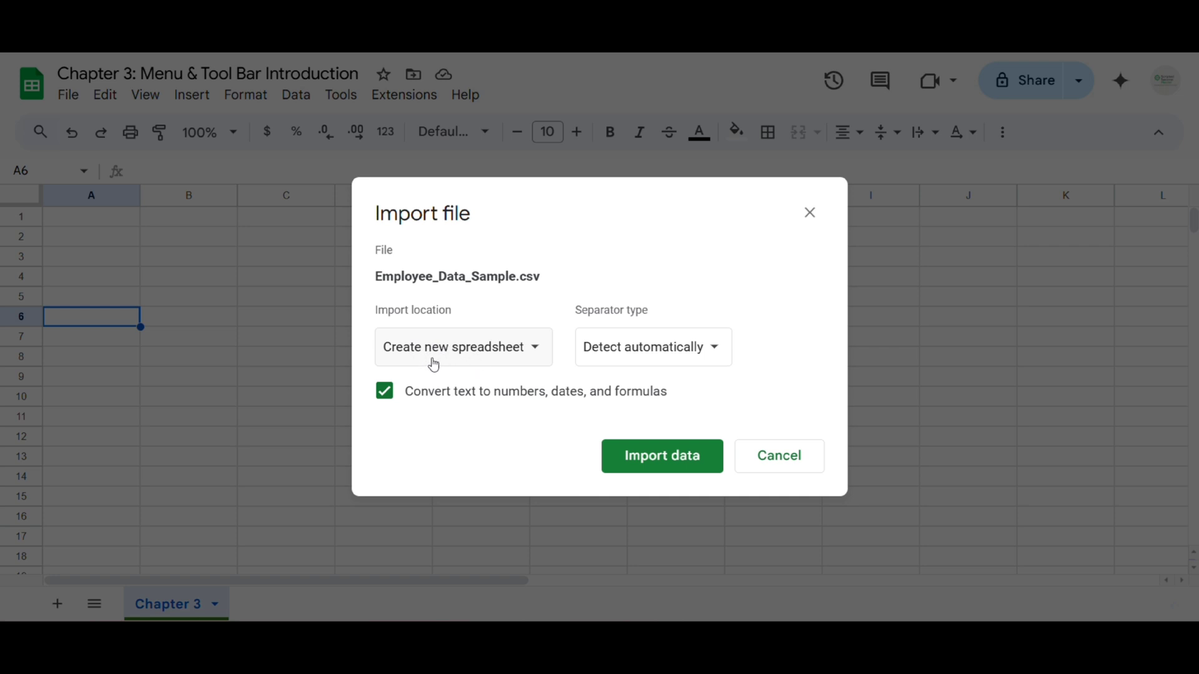
Import the employee data with the import location set to Replace current sheet
click(491, 361)
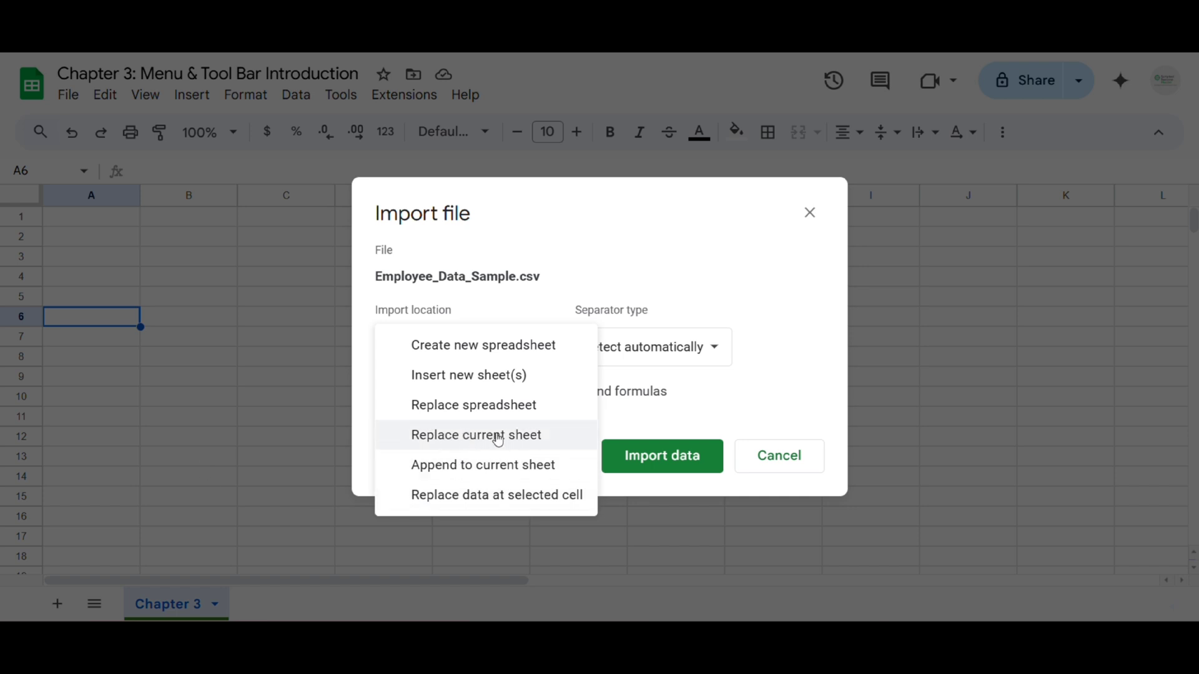
click(465, 437)
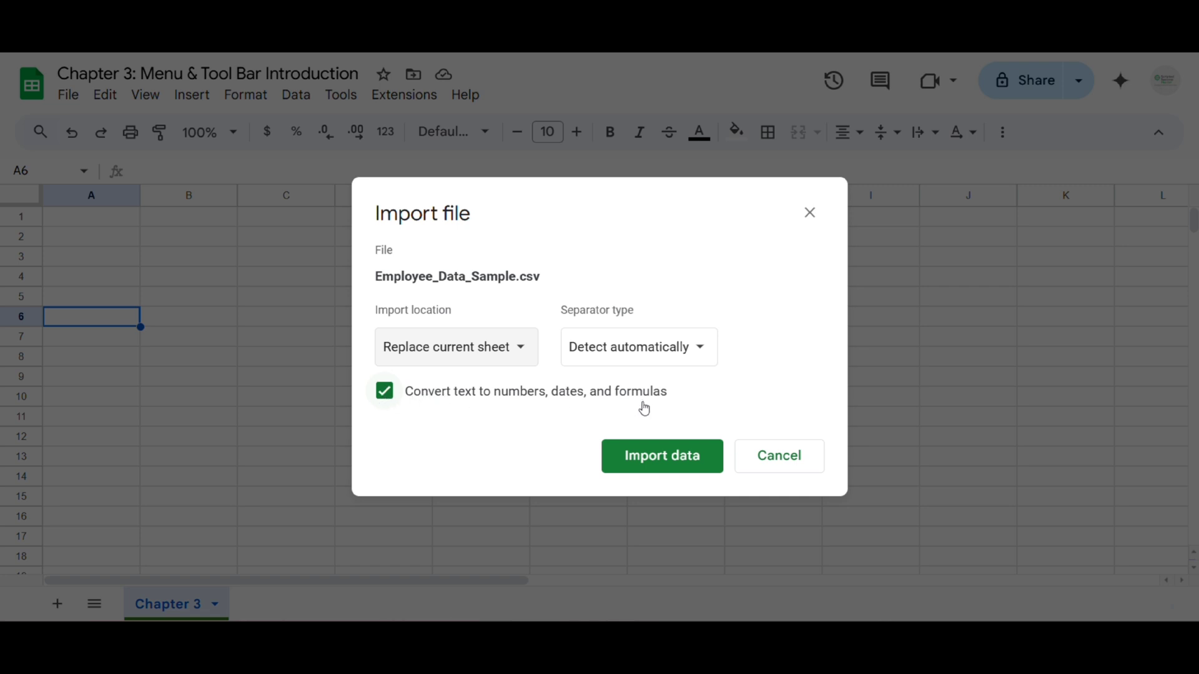
click(668, 463)
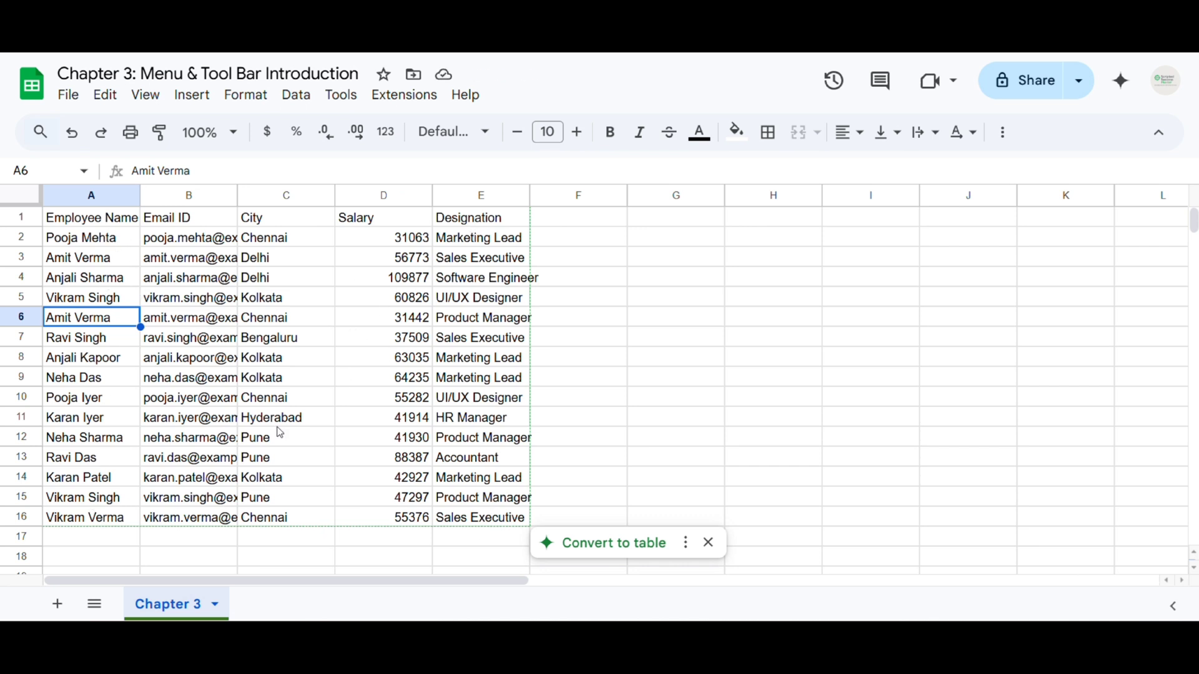
Select the whole sheet and auto-fit every column to its contents
click(36, 202)
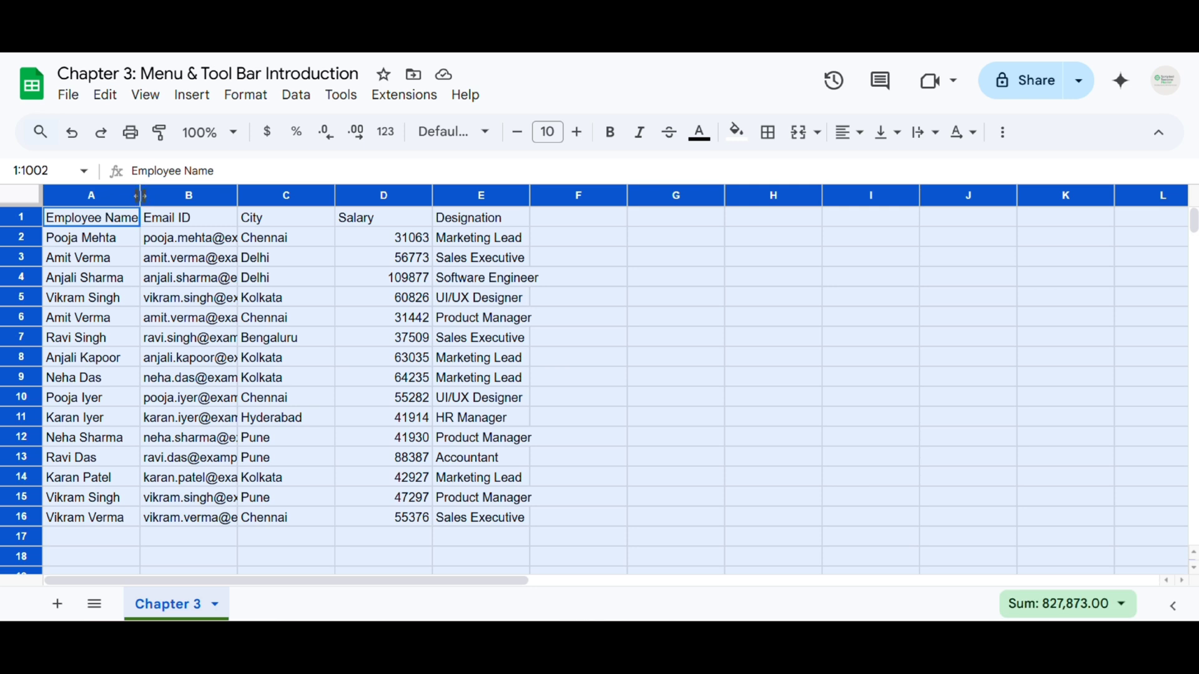
double_click(140, 196)
click(485, 298)
Centre all cells horizontally and align them to the vertical middle
click(8, 199)
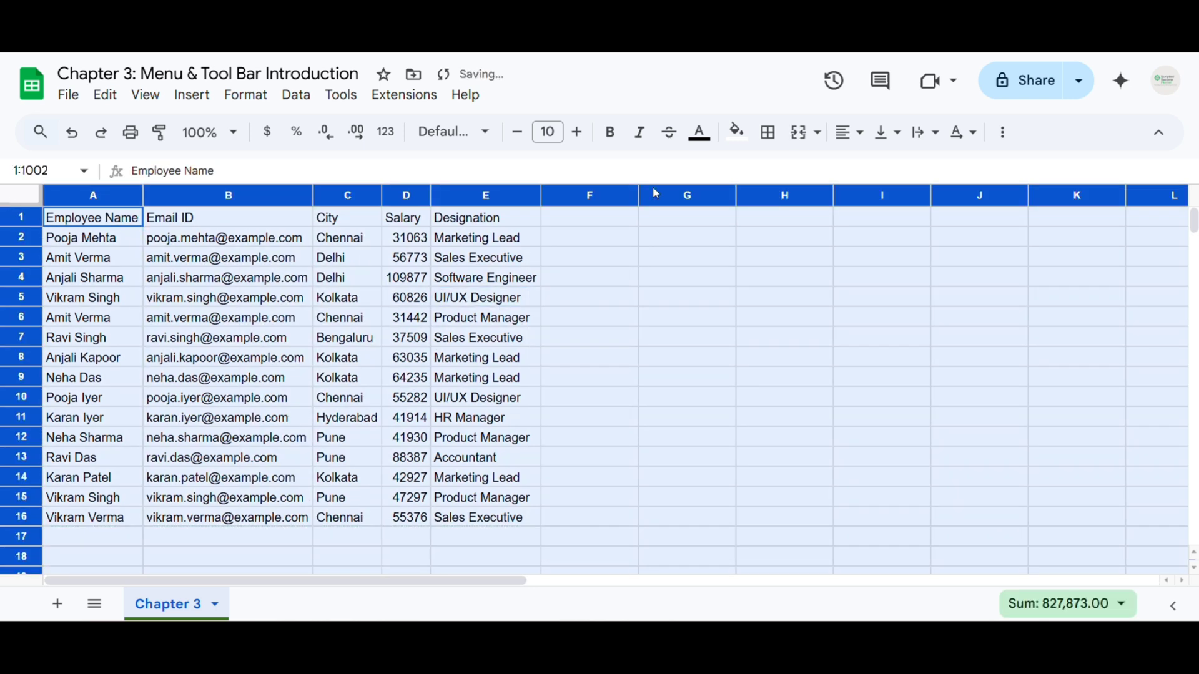
click(848, 131)
click(880, 177)
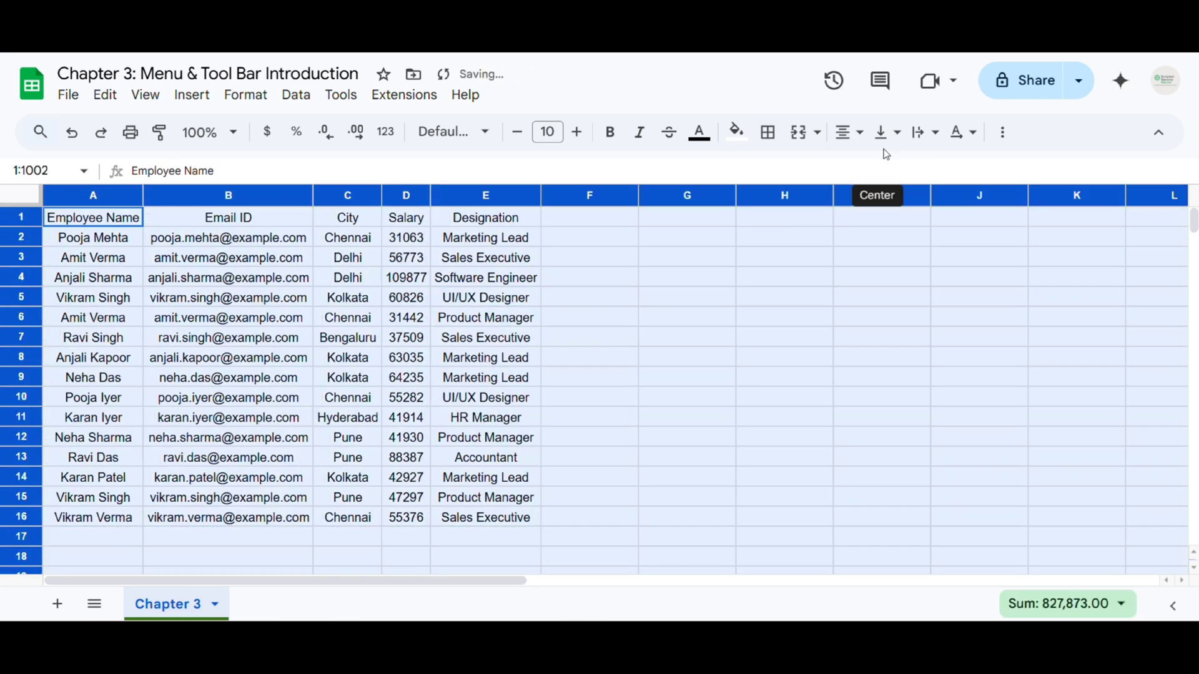
click(886, 132)
click(915, 167)
Widen columns B, C and E so emails, cities and designations fit fully
click(561, 363)
click(214, 321)
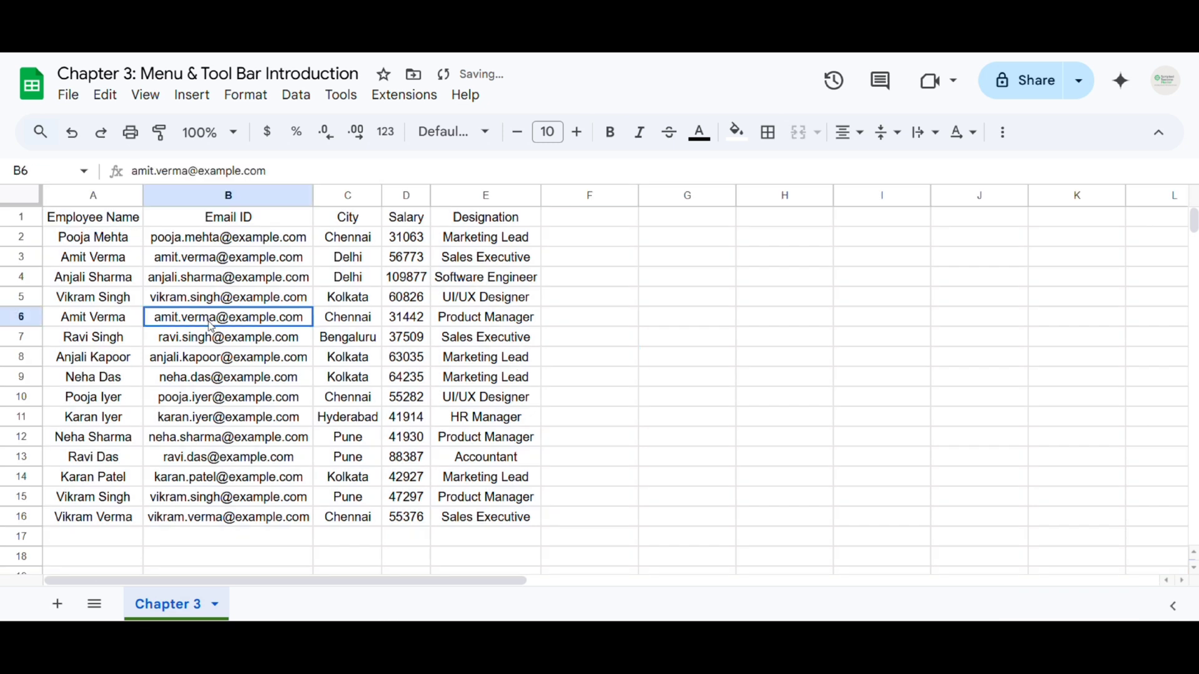
drag(133, 195, 161, 196)
drag(331, 195, 504, 195)
drag(613, 195, 643, 196)
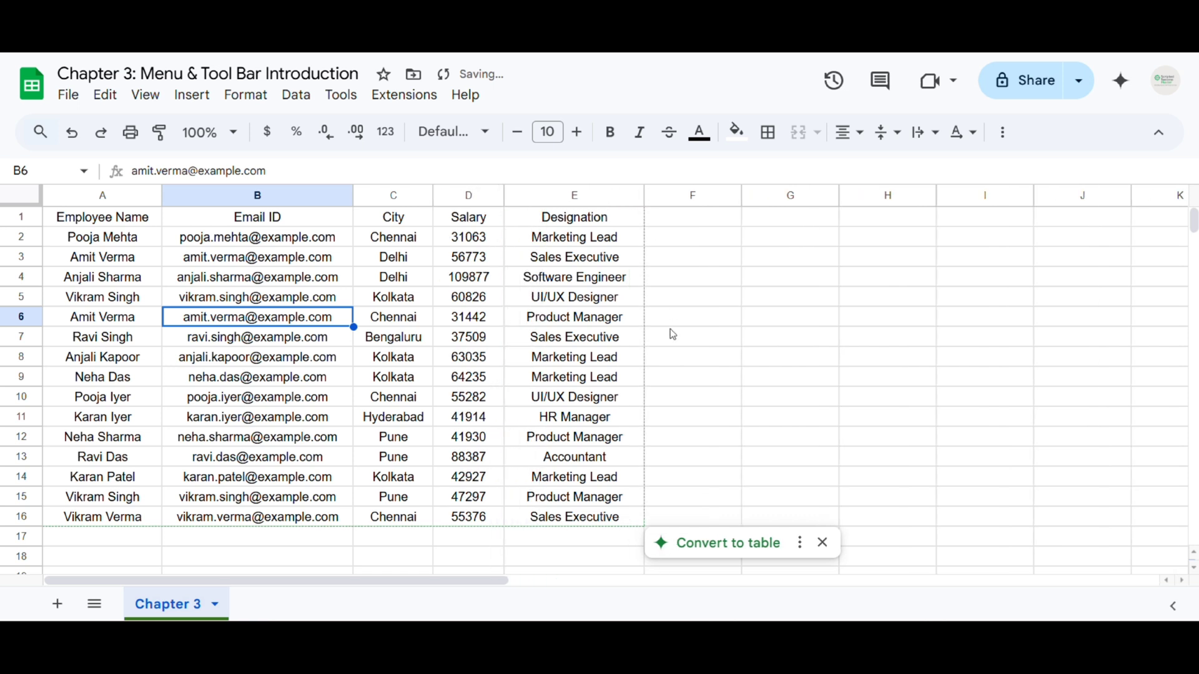
click(69, 96)
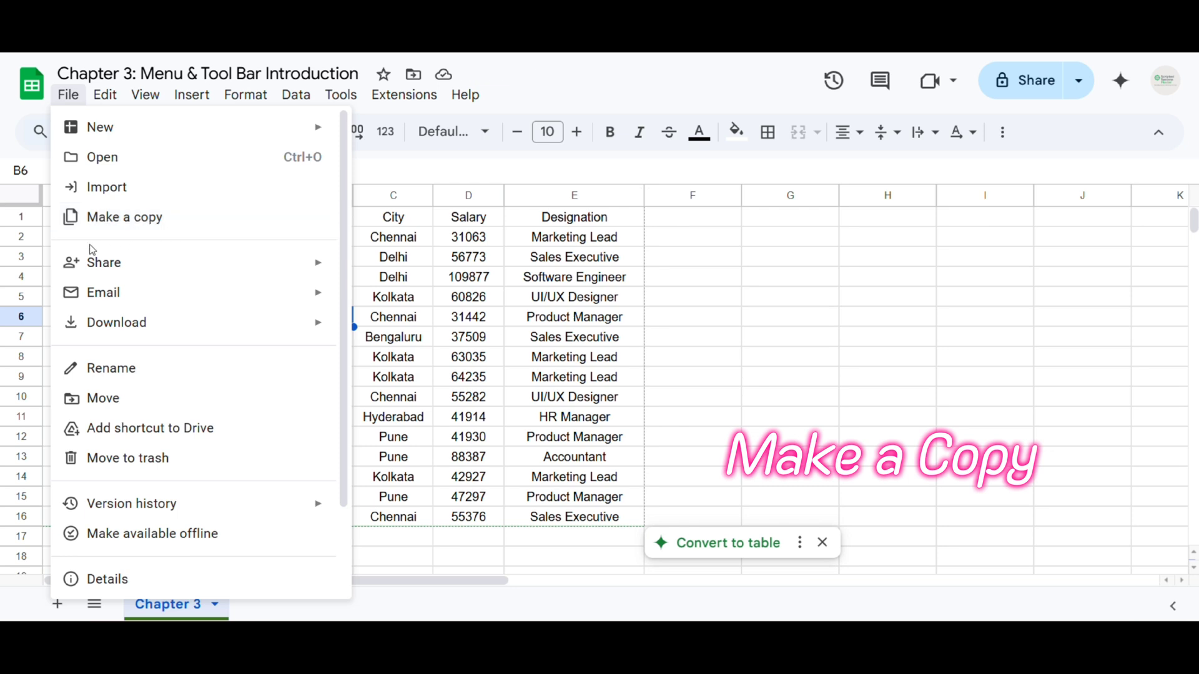
Start File > Make a copy, view the copy name, then cancel without copying
click(129, 229)
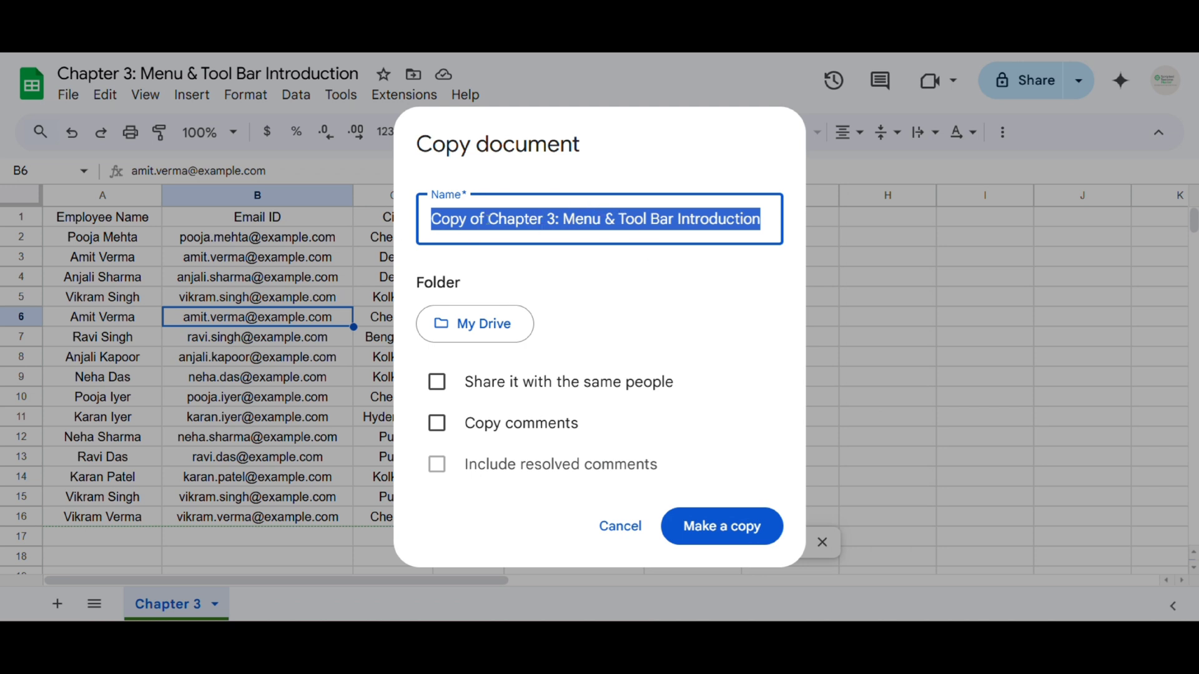
click(543, 220)
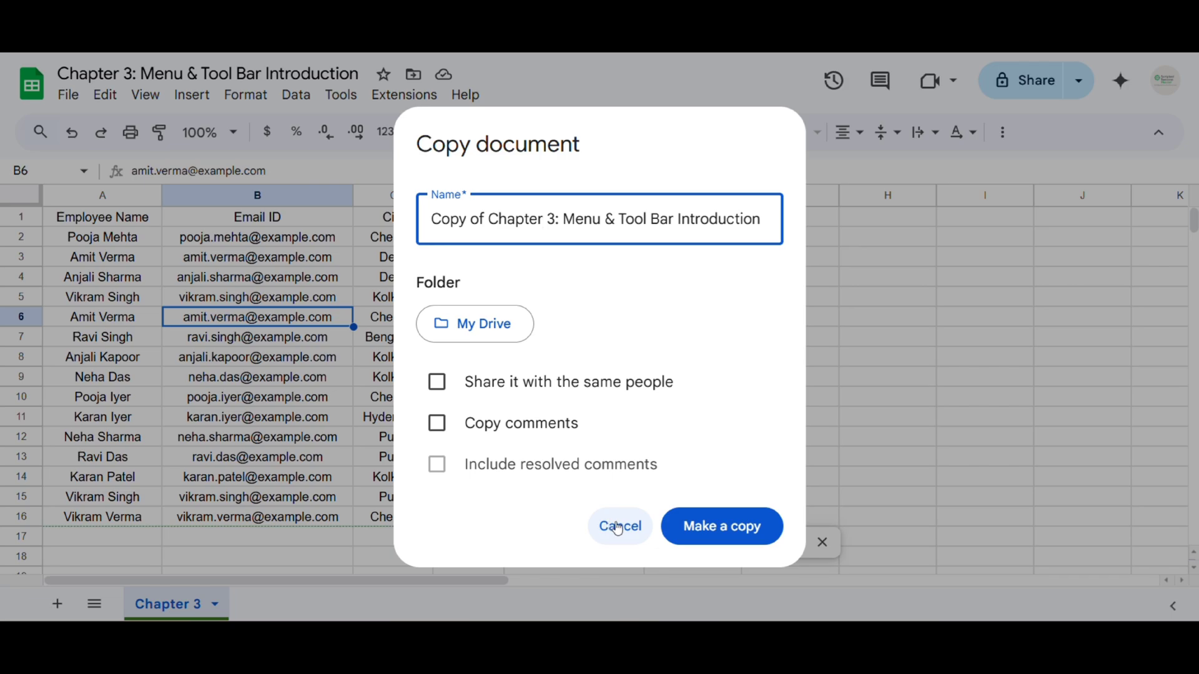
click(615, 528)
Browse the sharing options under File > Share
click(68, 94)
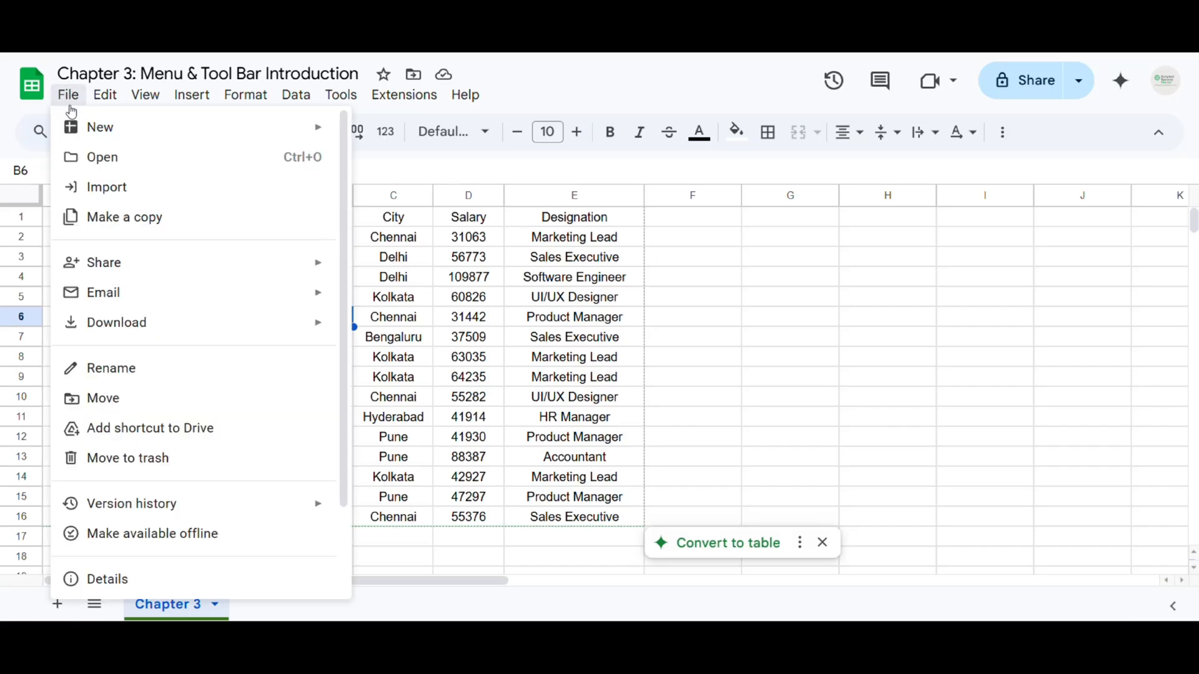
mouse_move(102, 271)
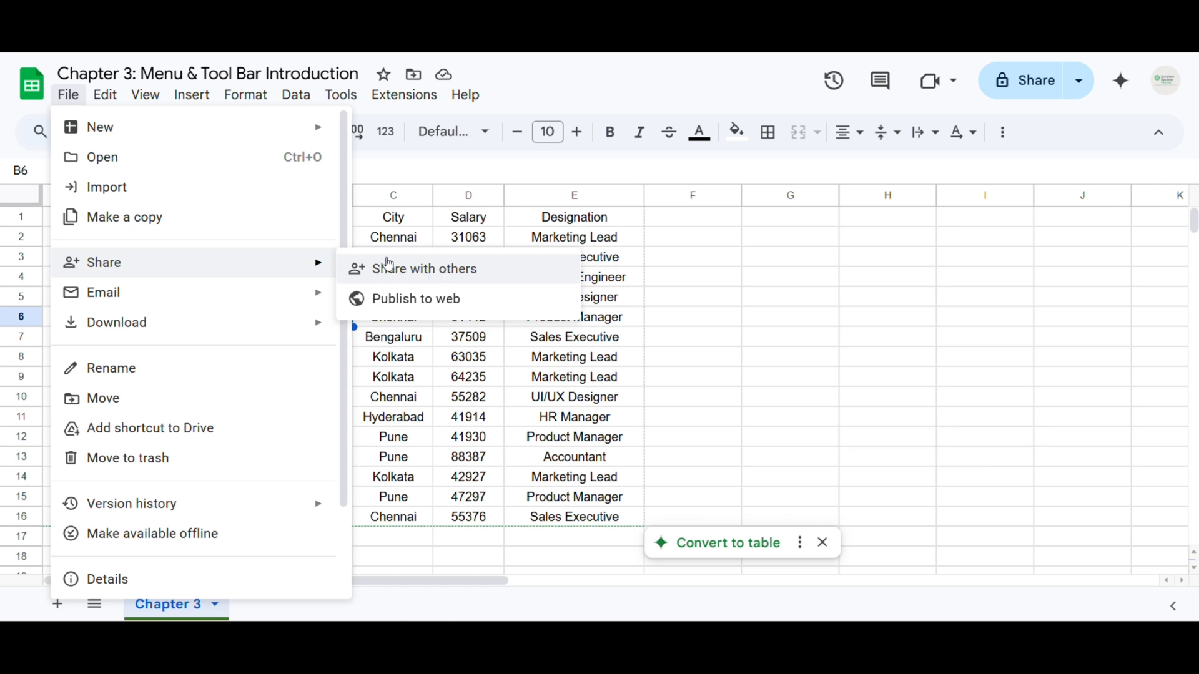
click(747, 278)
click(68, 95)
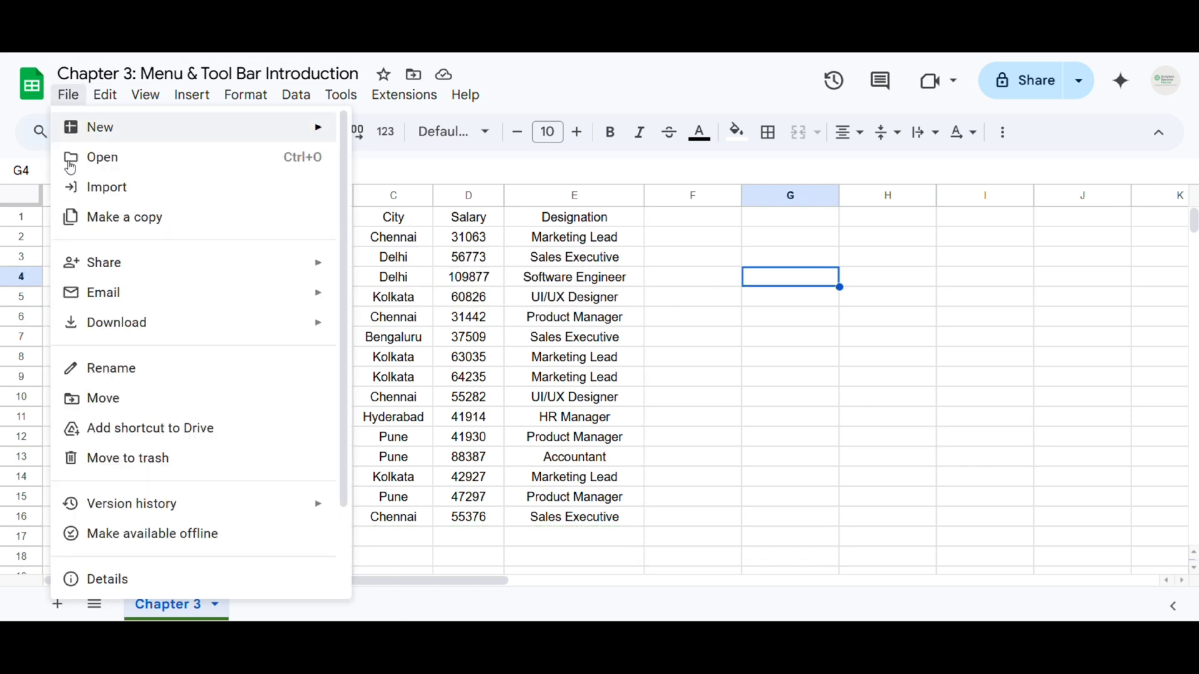
mouse_move(292, 267)
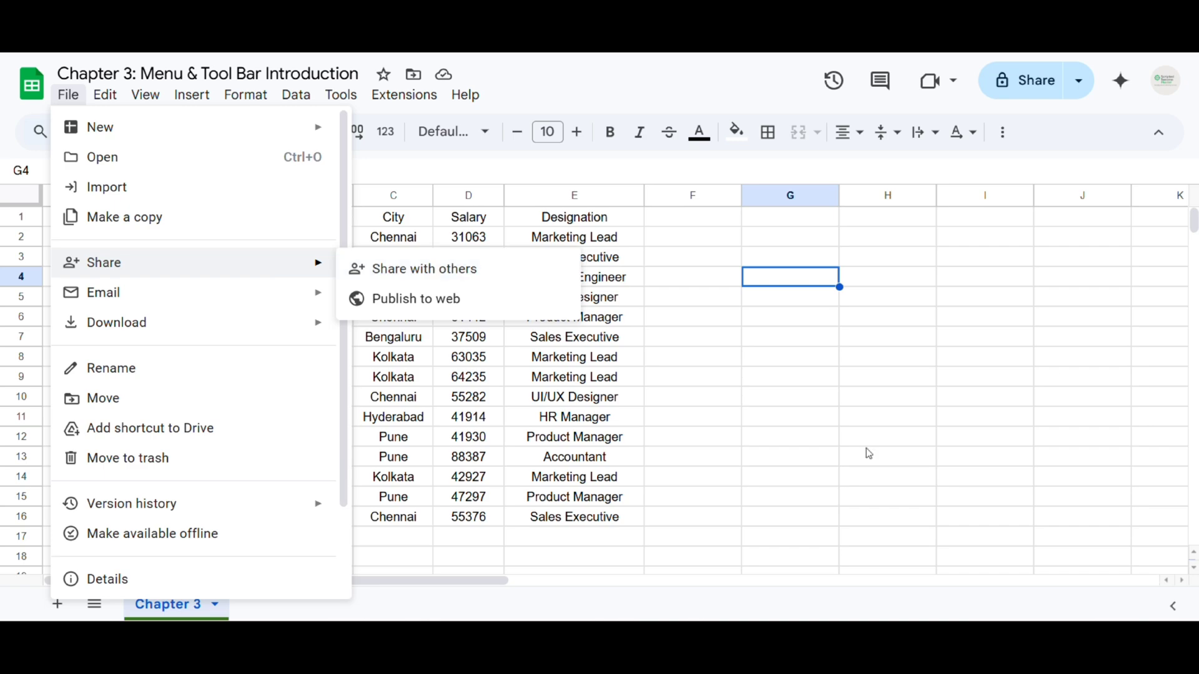
Open the Share dialog, showing general access Restricted with only the owner
click(1033, 88)
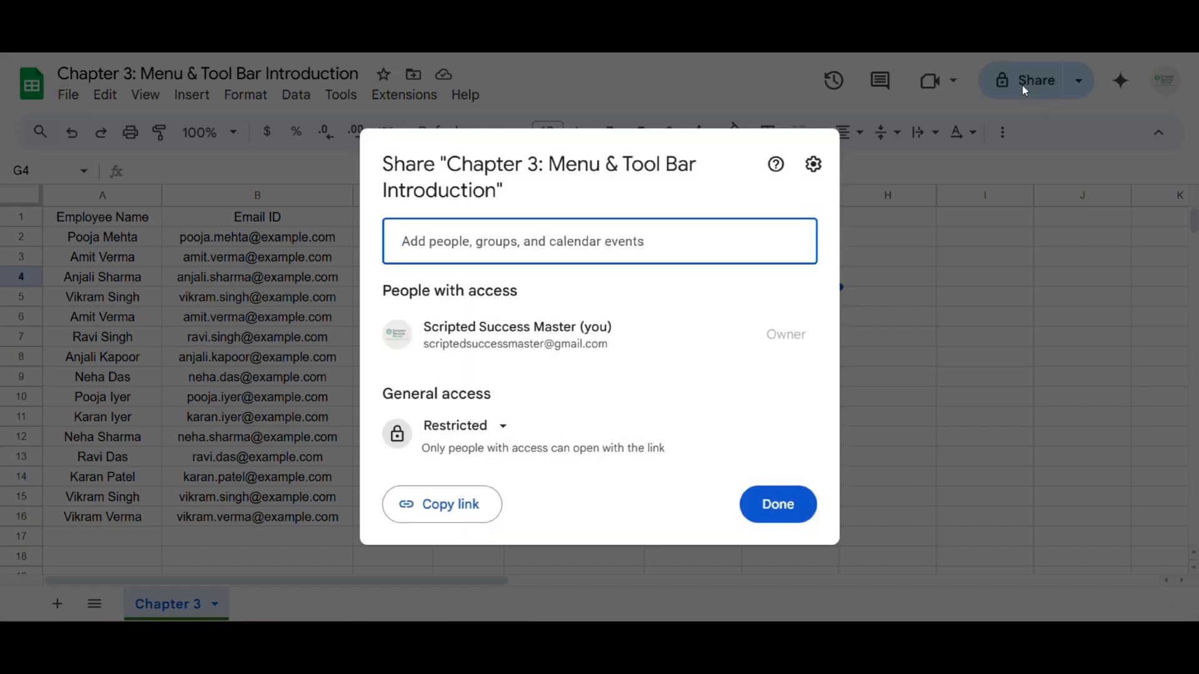
key(Escape)
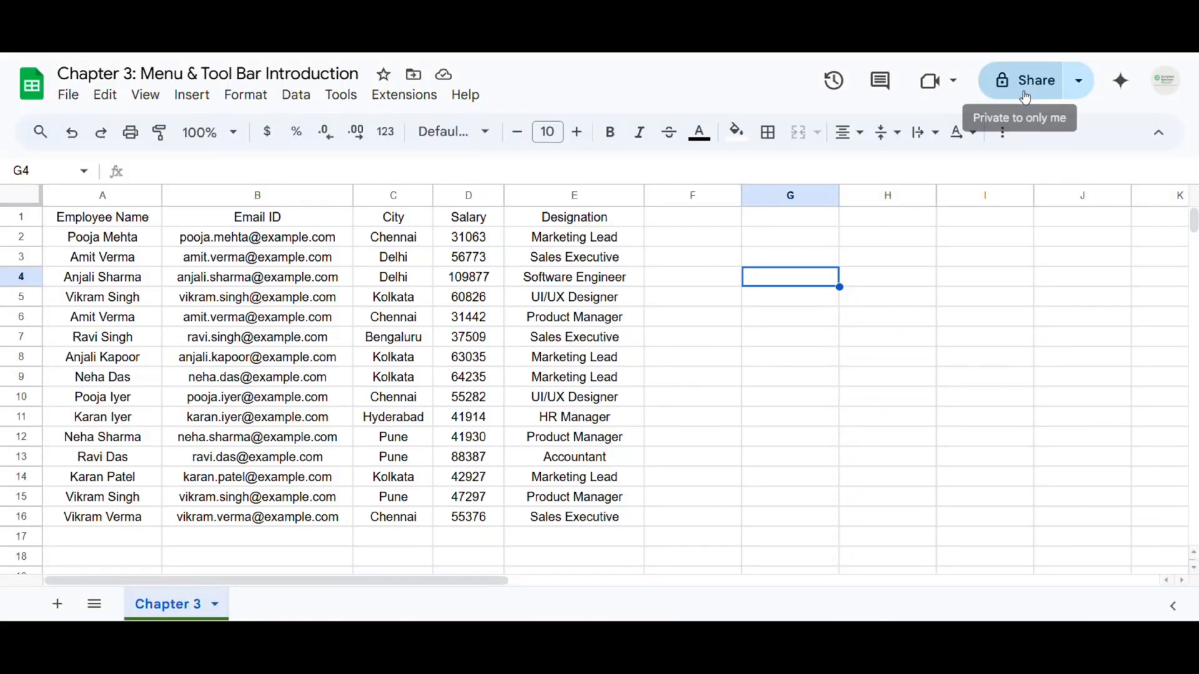
click(1026, 82)
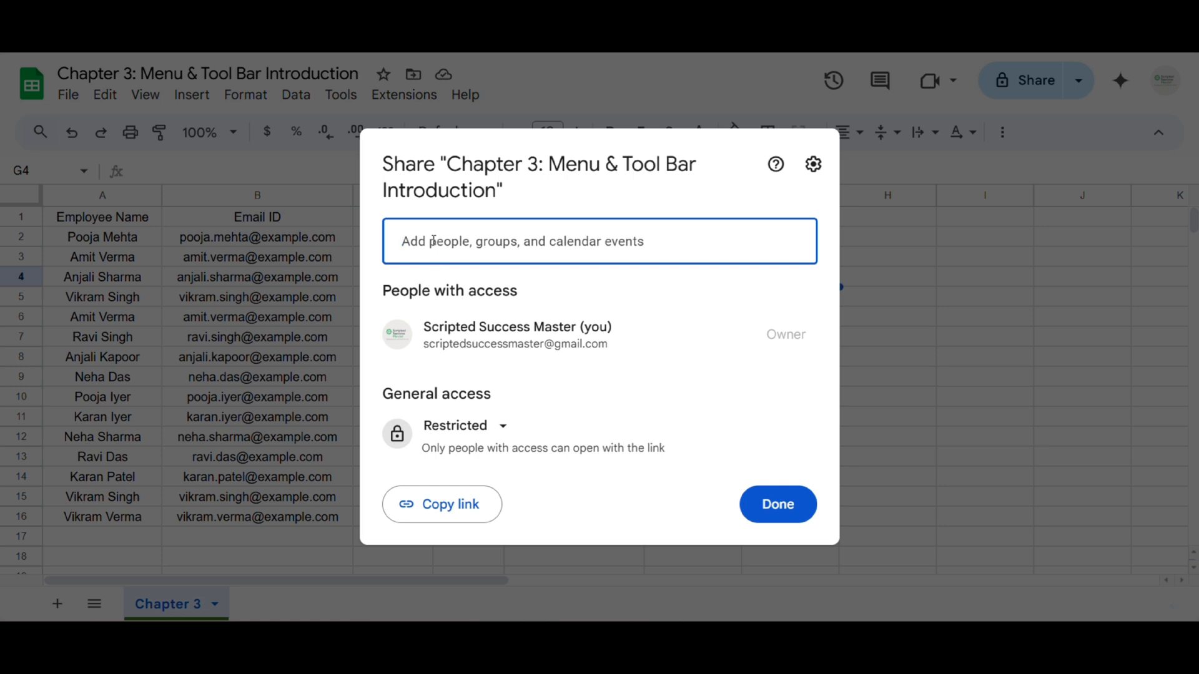
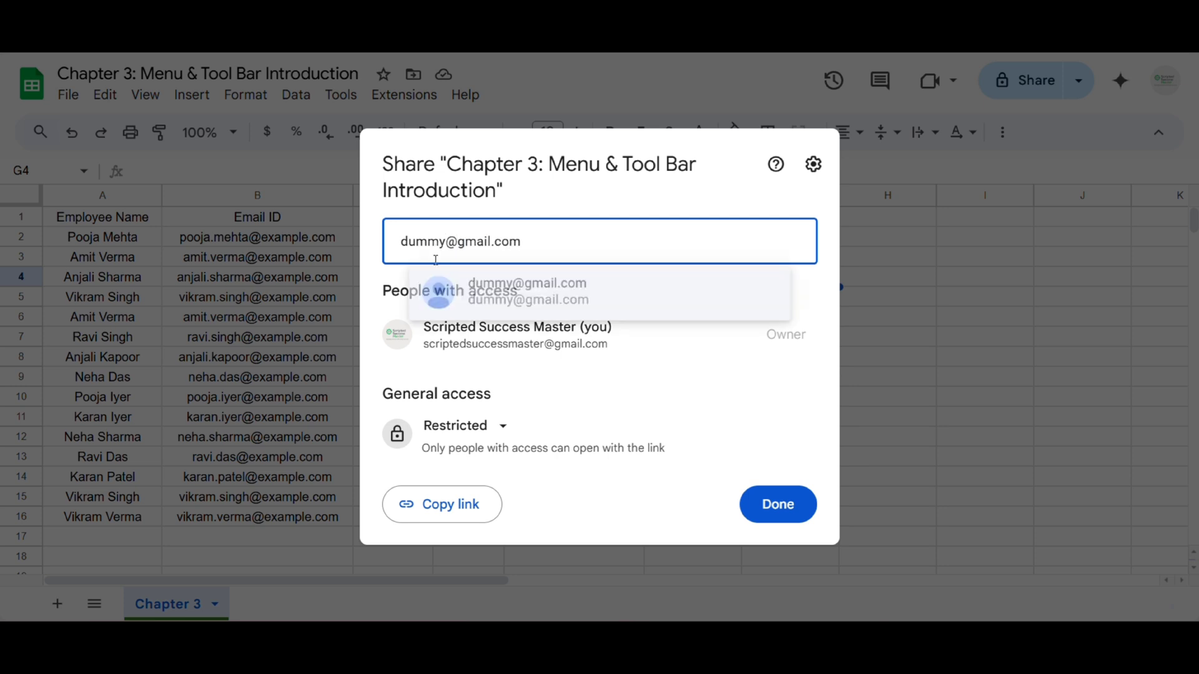
Add a suggested contact searched as 'dummy', inspect its Editor role, then remove it
click(491, 293)
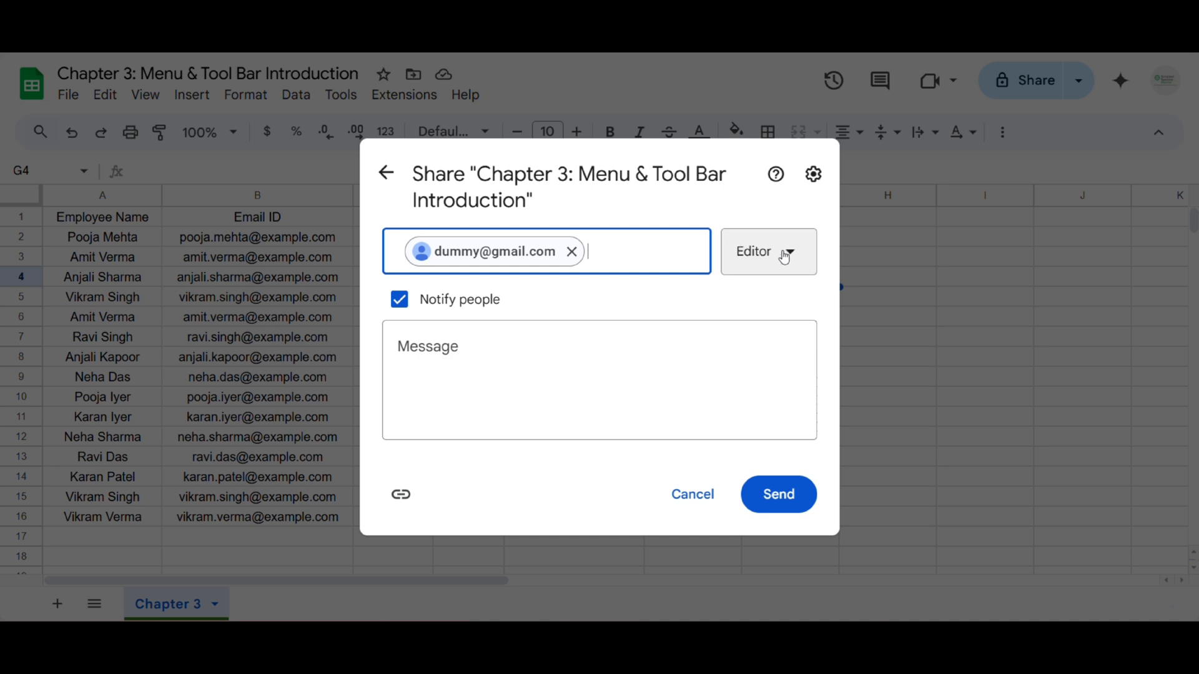
click(773, 258)
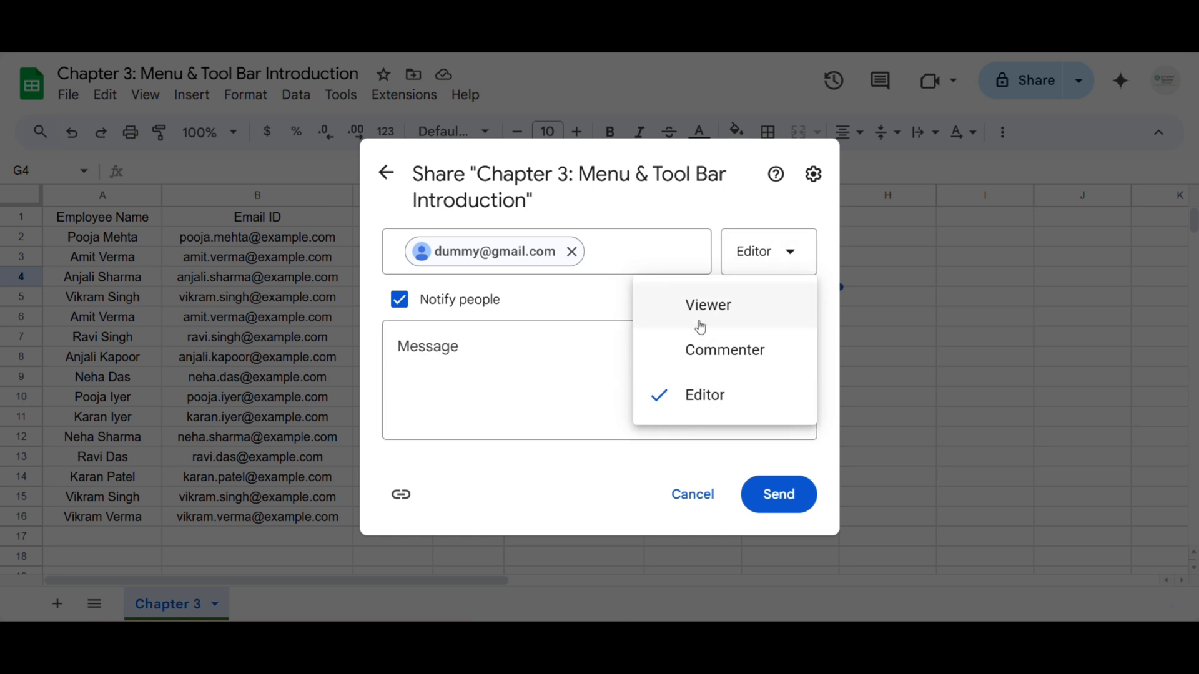
click(625, 381)
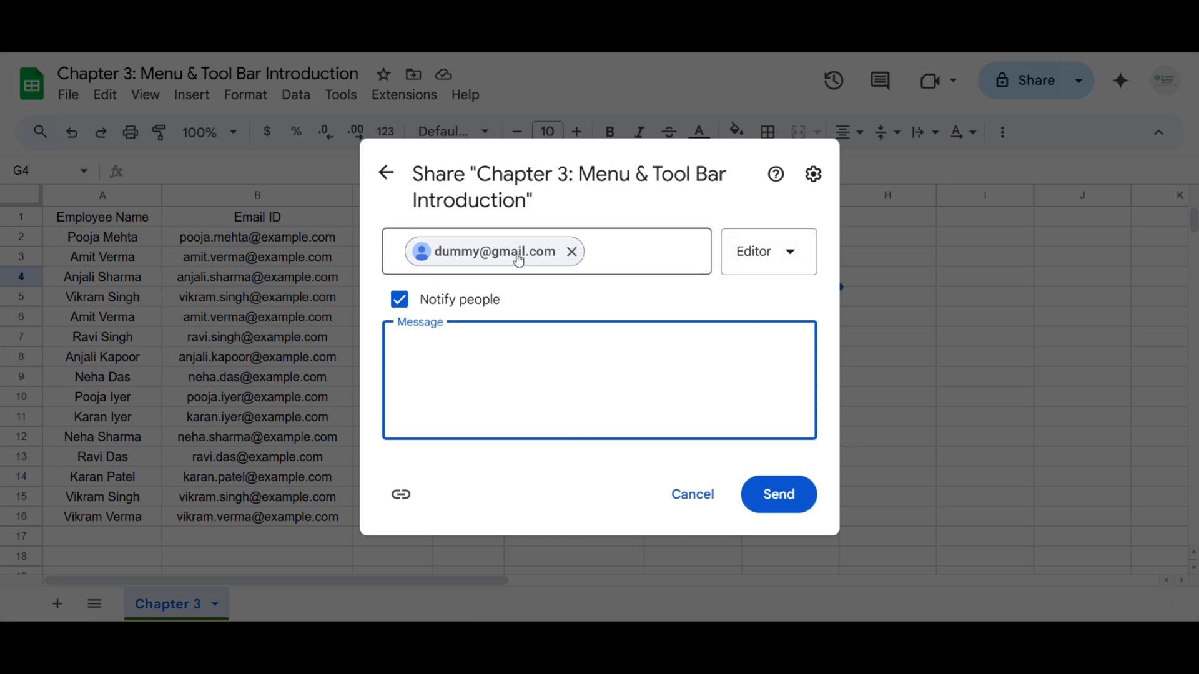
click(570, 255)
click(570, 252)
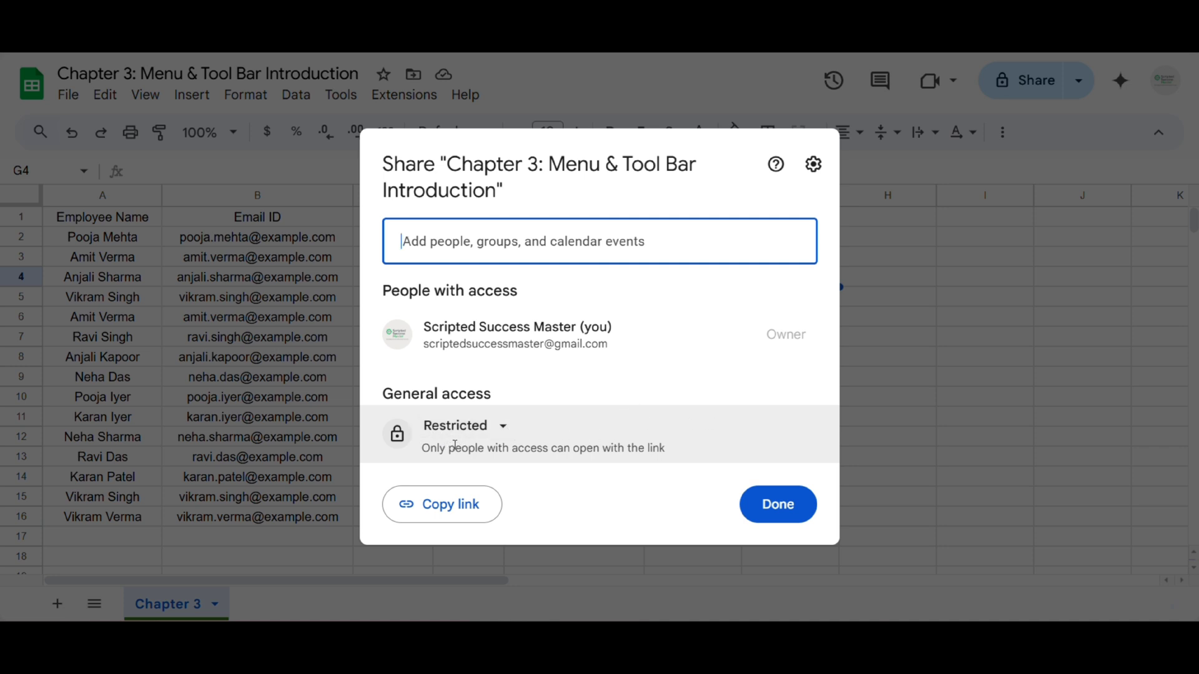
Change General access to Anyone with the link, keep the Viewer role, and confirm with Done
click(470, 425)
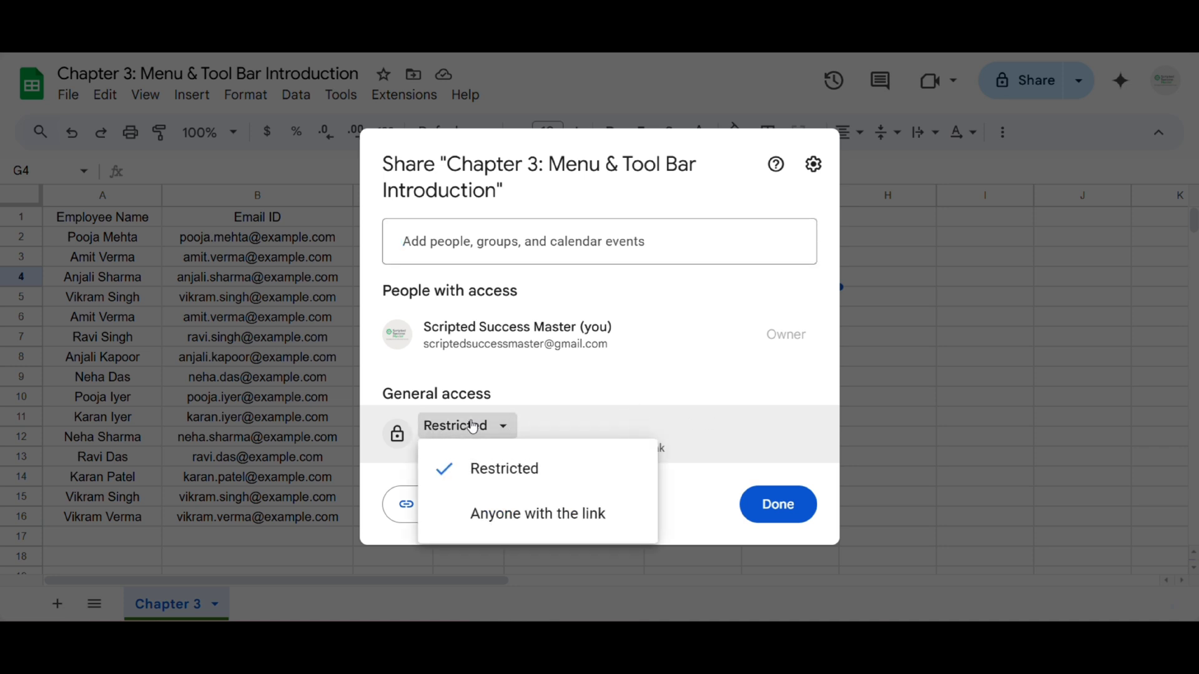
click(516, 527)
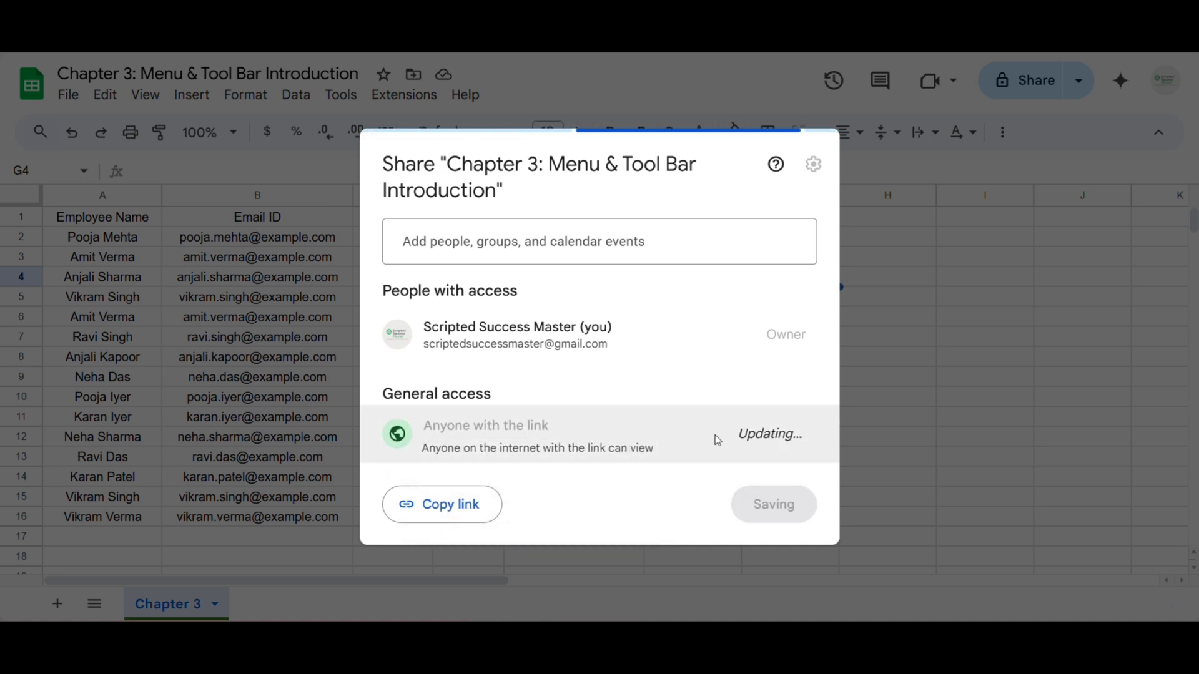
click(799, 432)
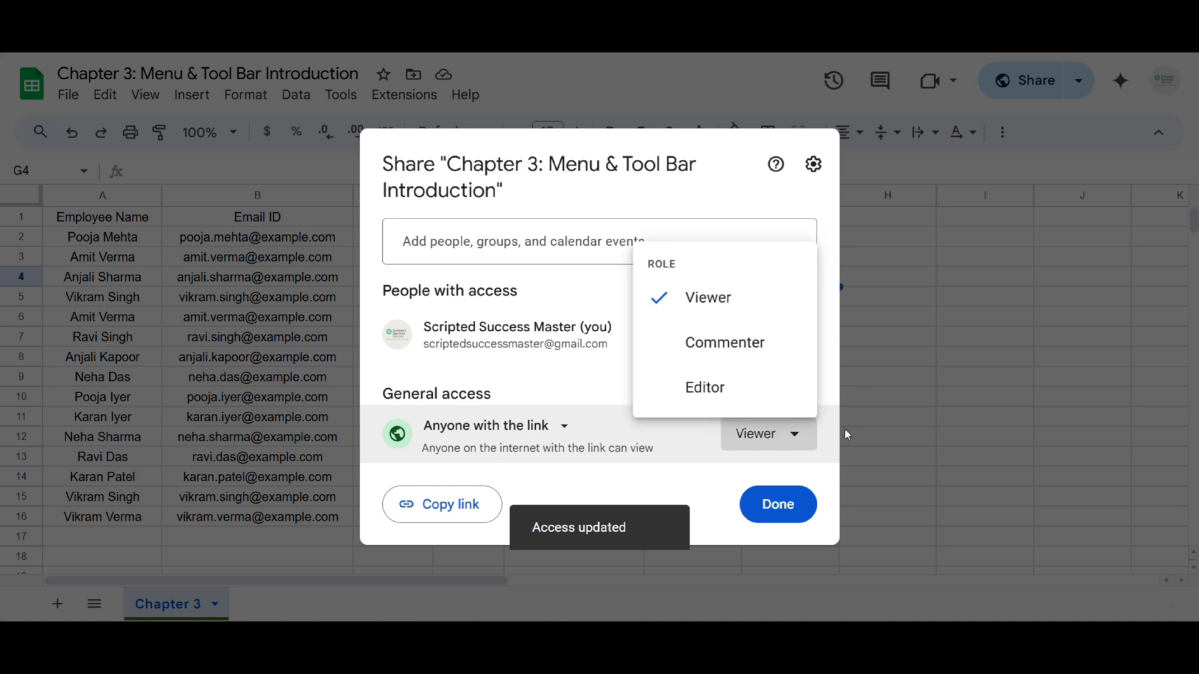
click(652, 478)
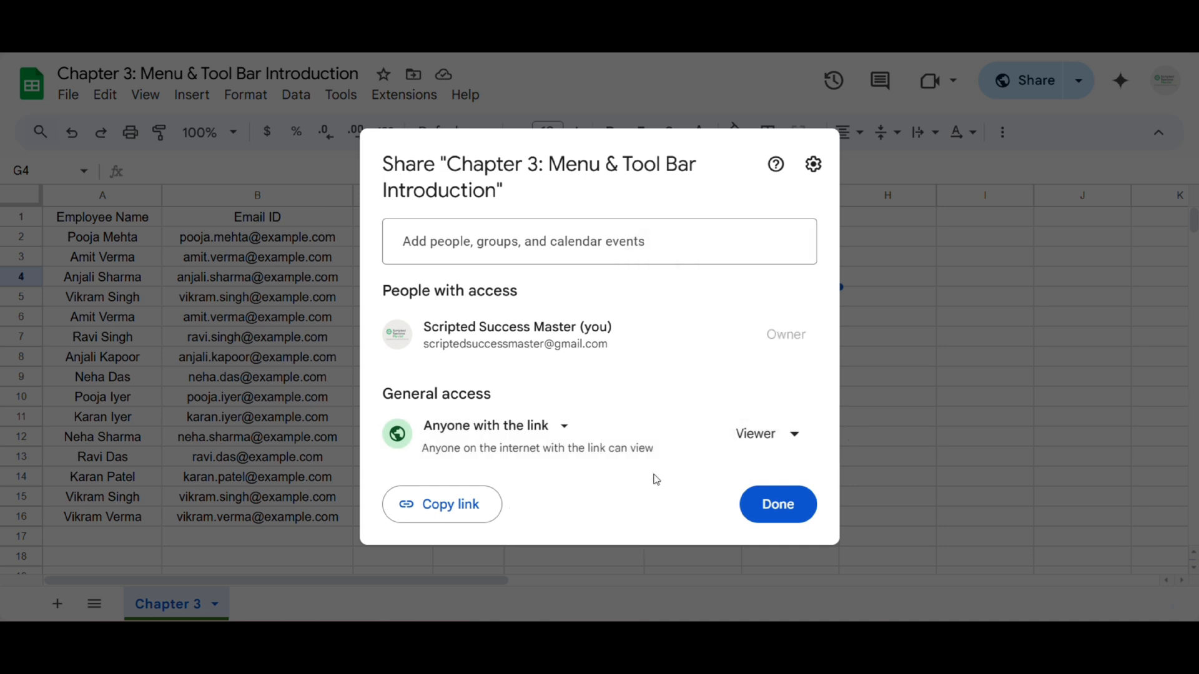
click(778, 430)
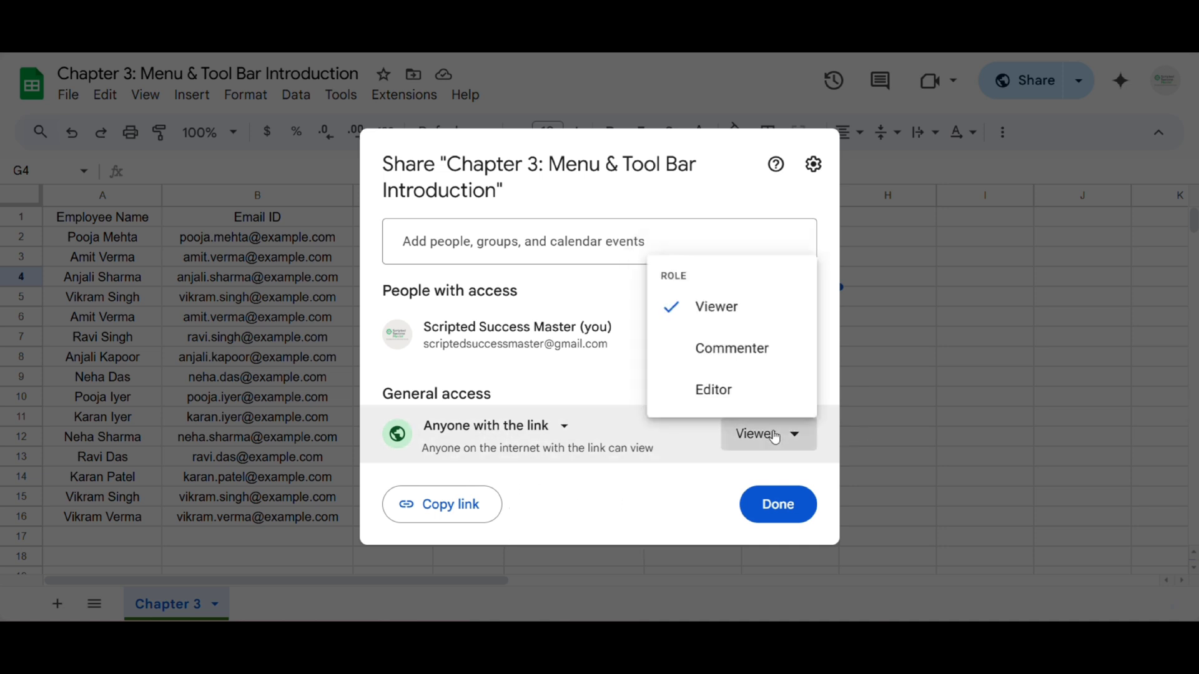
click(715, 315)
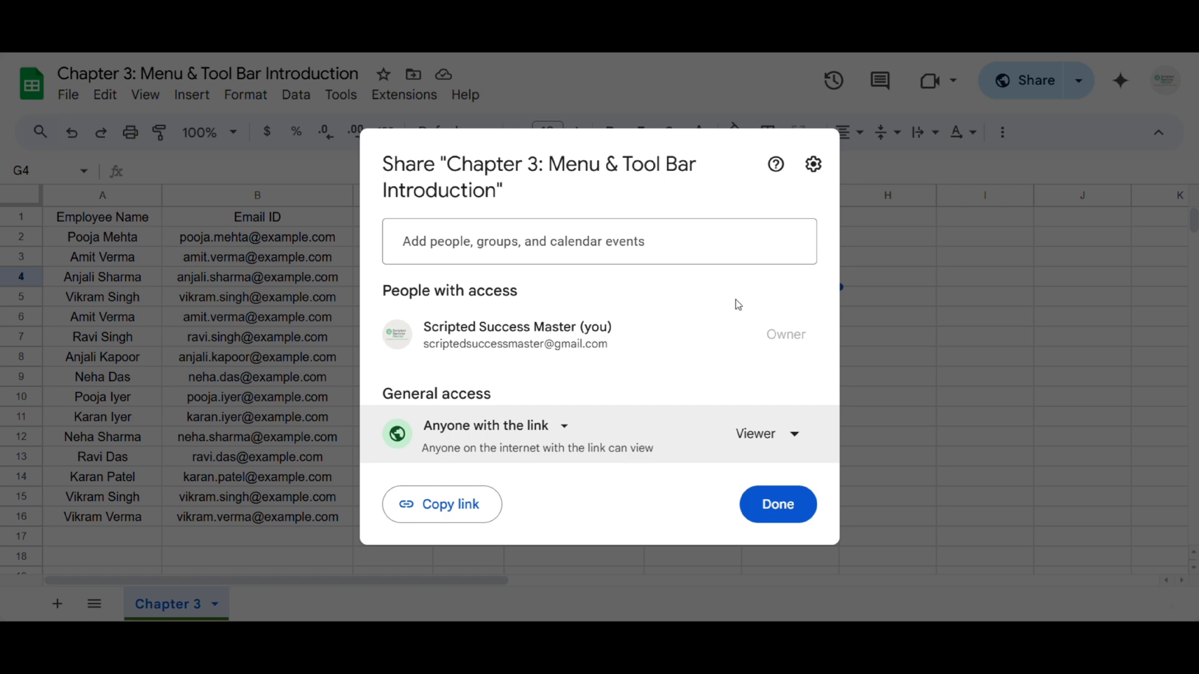
click(773, 438)
click(683, 484)
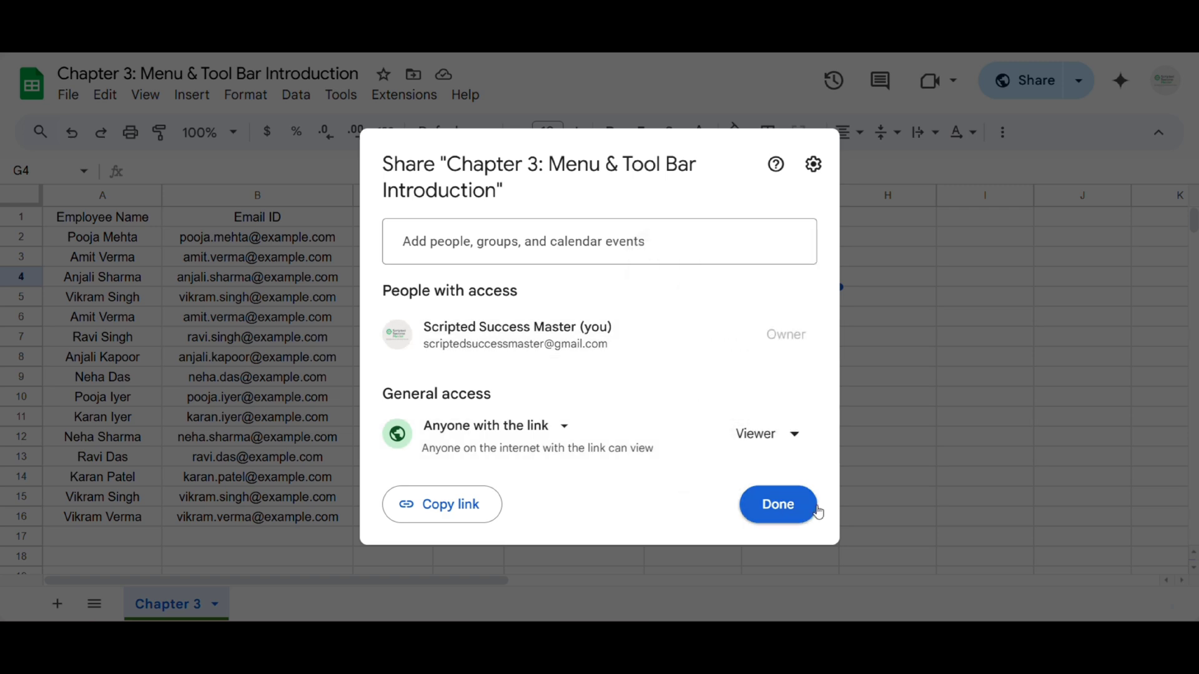
click(772, 506)
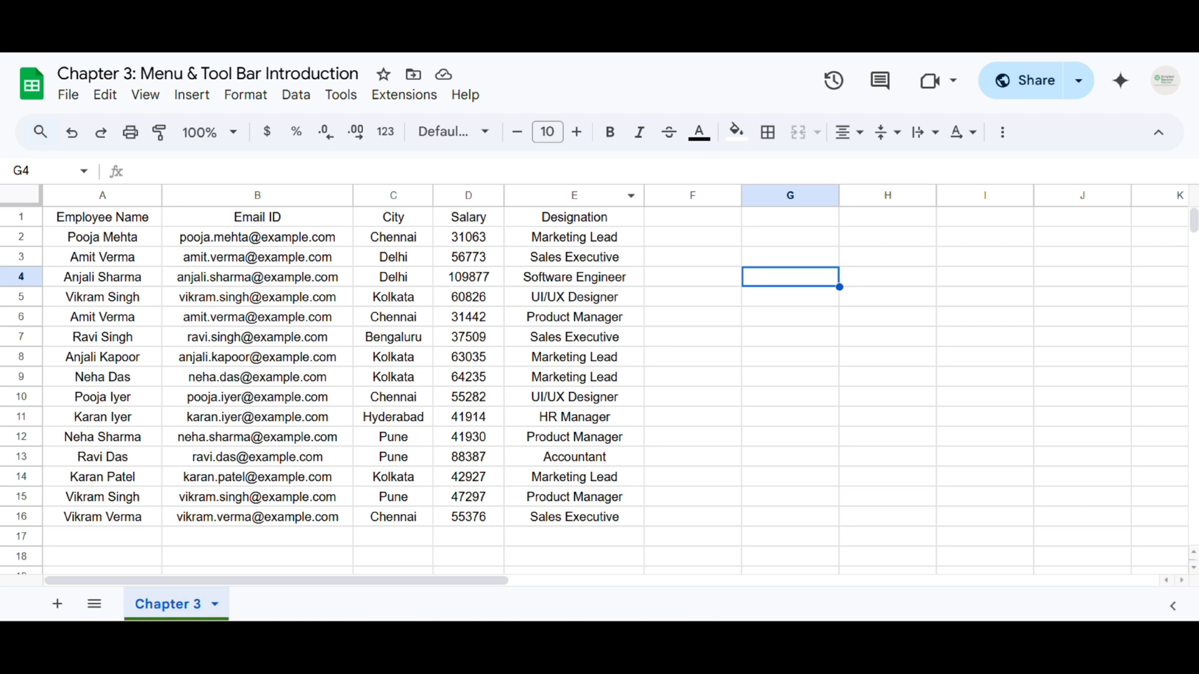
Switch General access from Anyone with the link back to Restricted and confirm with Done
click(1048, 93)
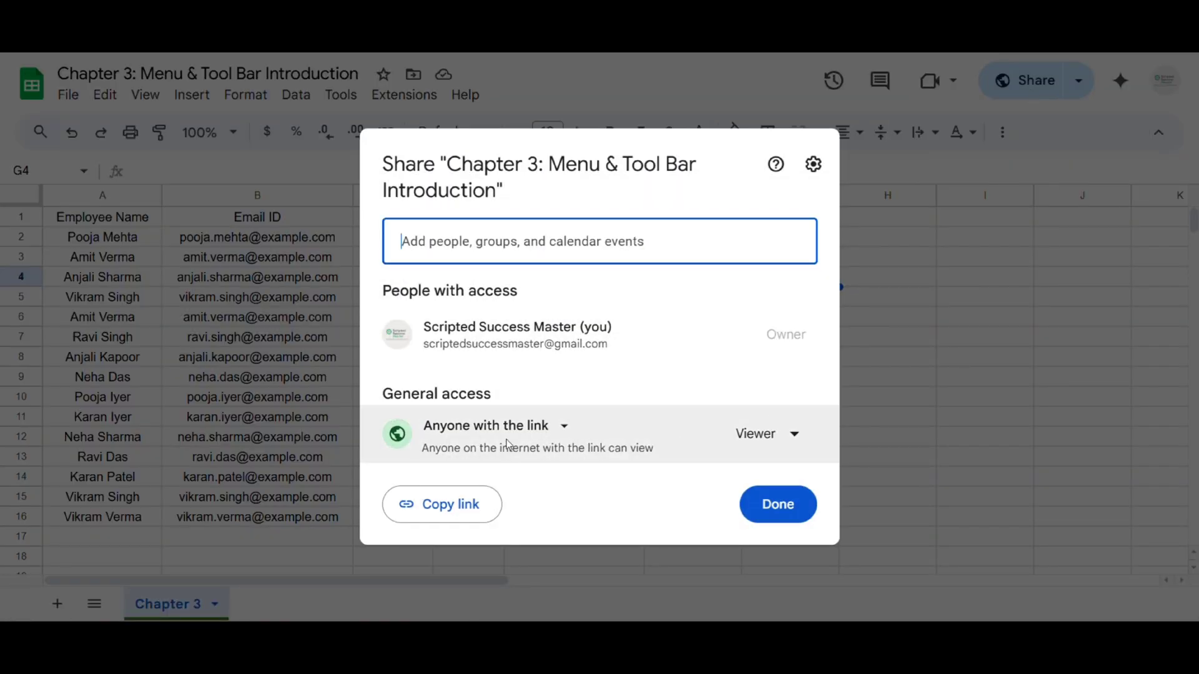
click(507, 427)
click(499, 470)
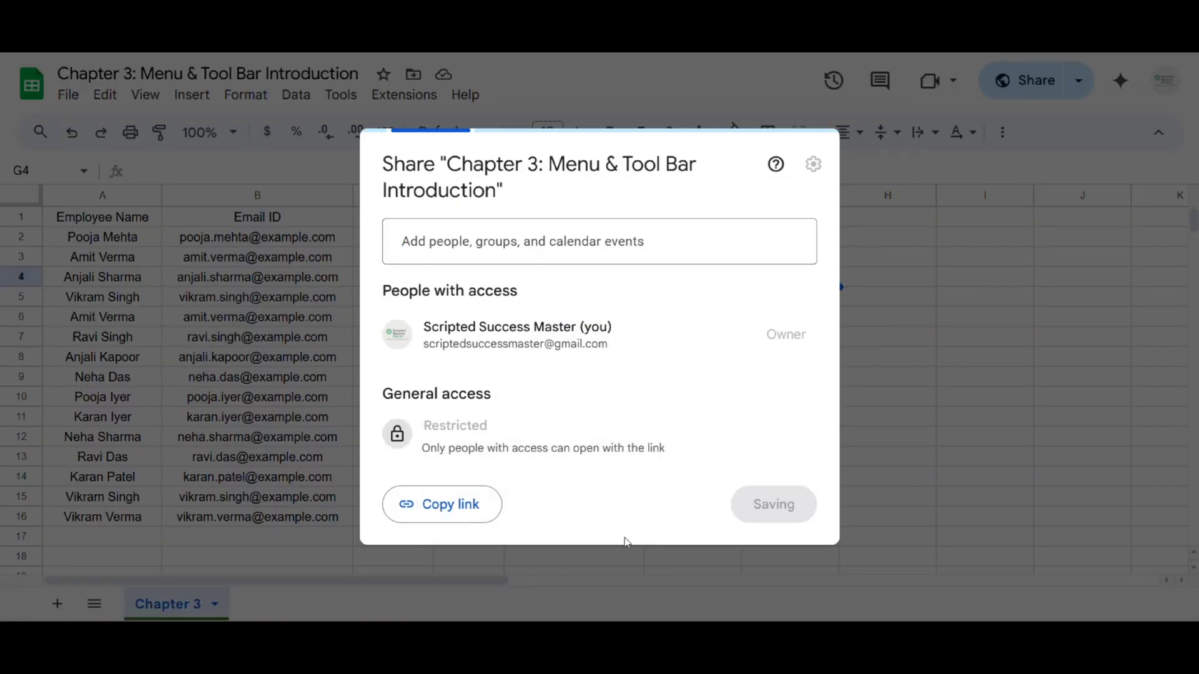
click(773, 503)
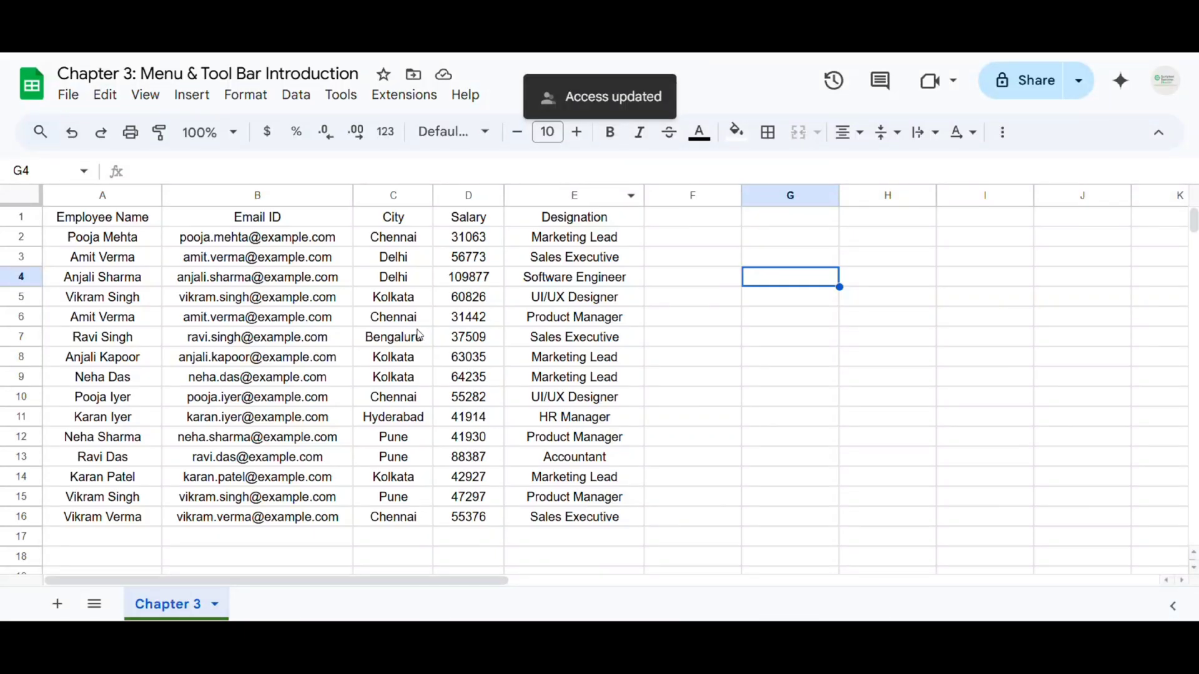
Select cells B2 and E4, then copy the sheet's link from the Share dropdown
click(351, 243)
click(547, 277)
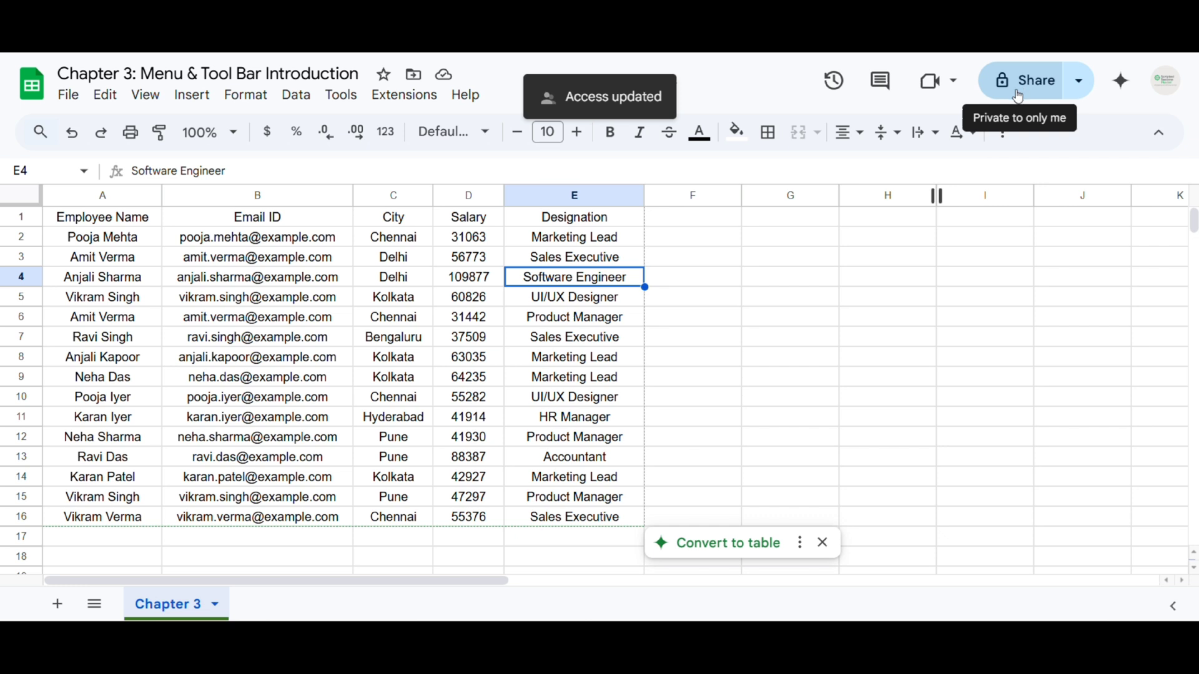
click(1080, 87)
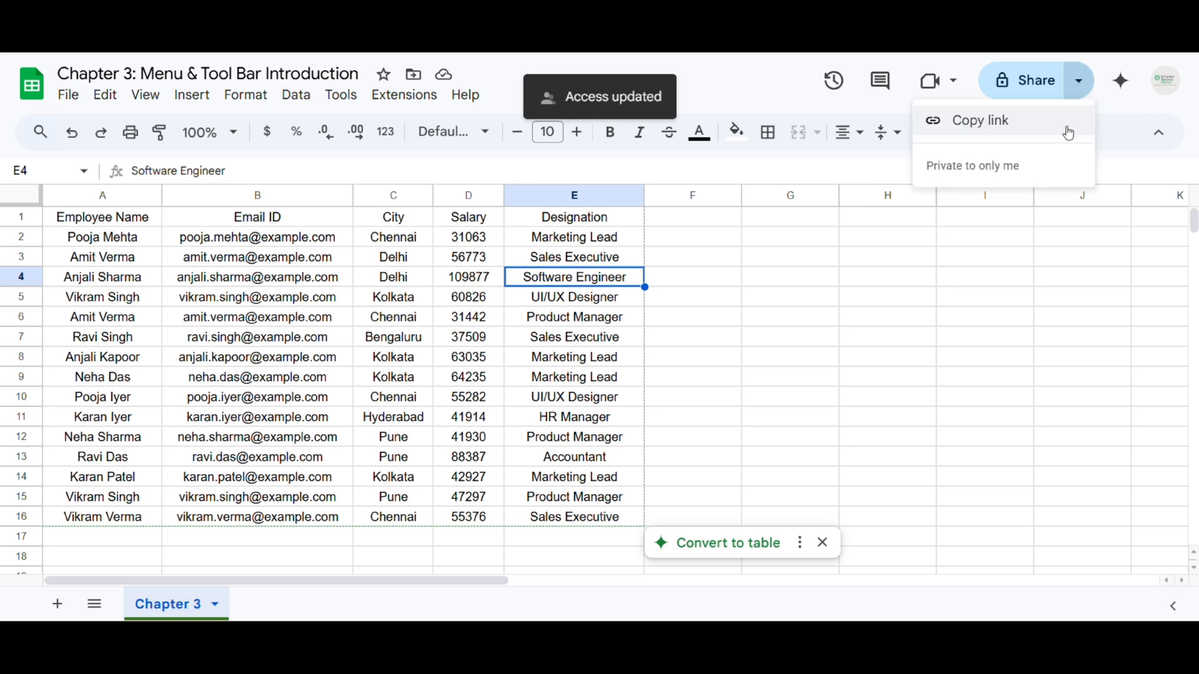
click(978, 134)
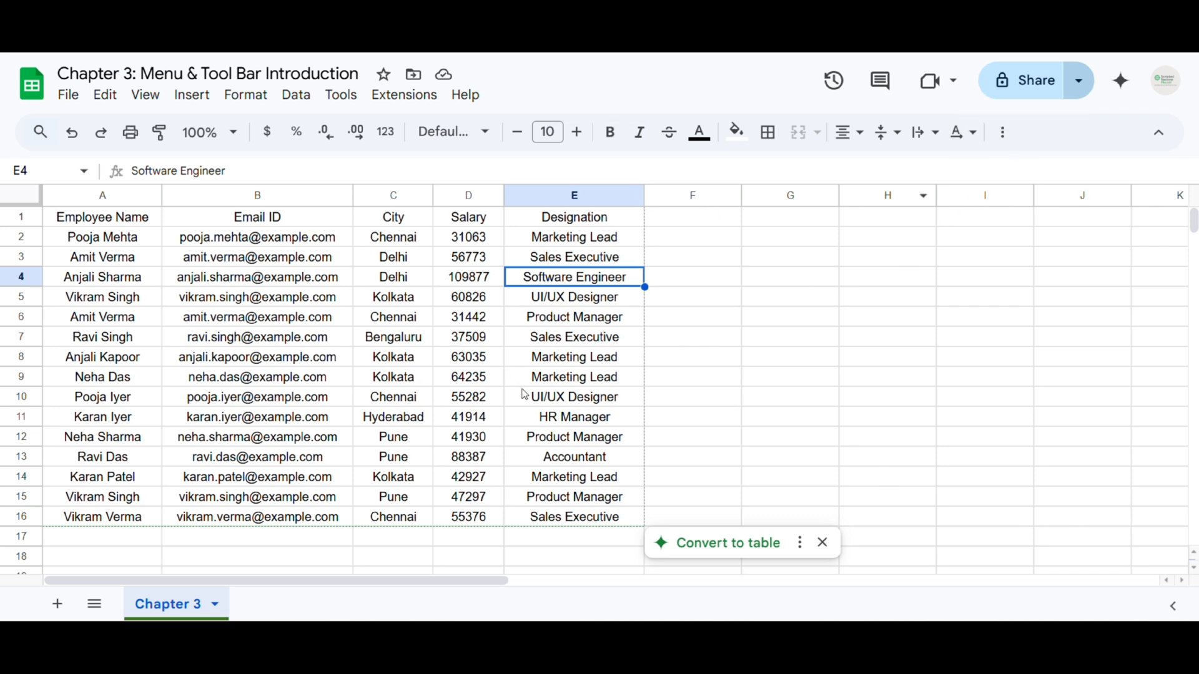
Open Publish to the web from File > Share and keep the scope as Entire document
click(66, 102)
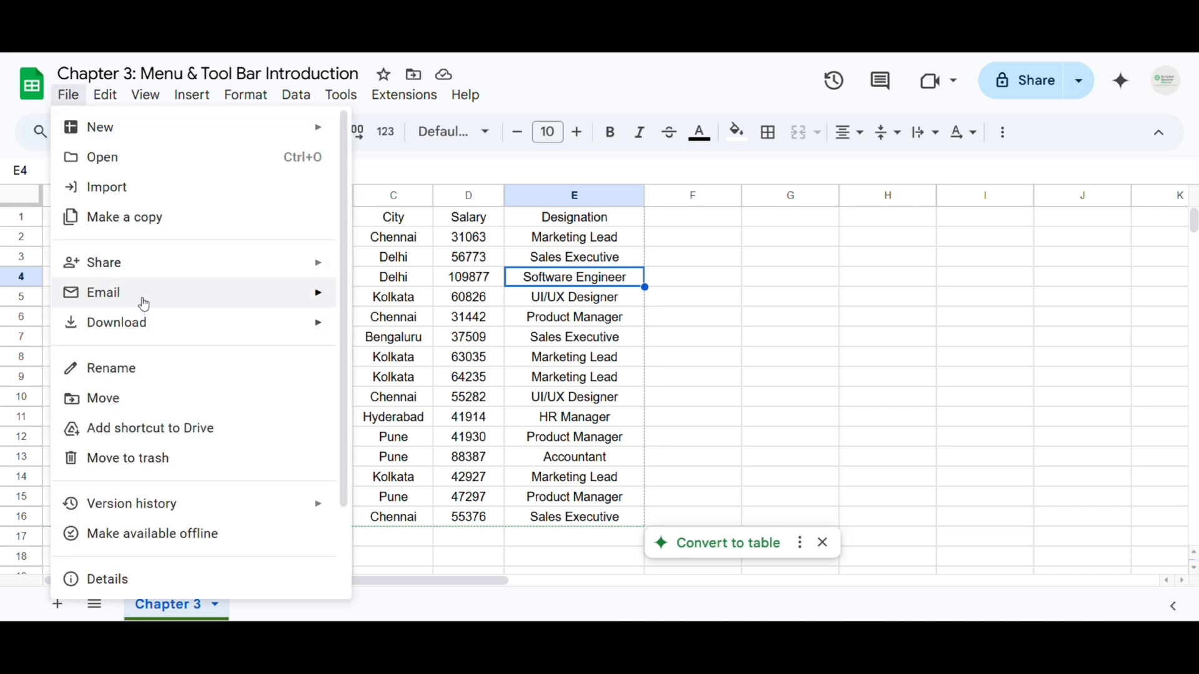
mouse_move(160, 275)
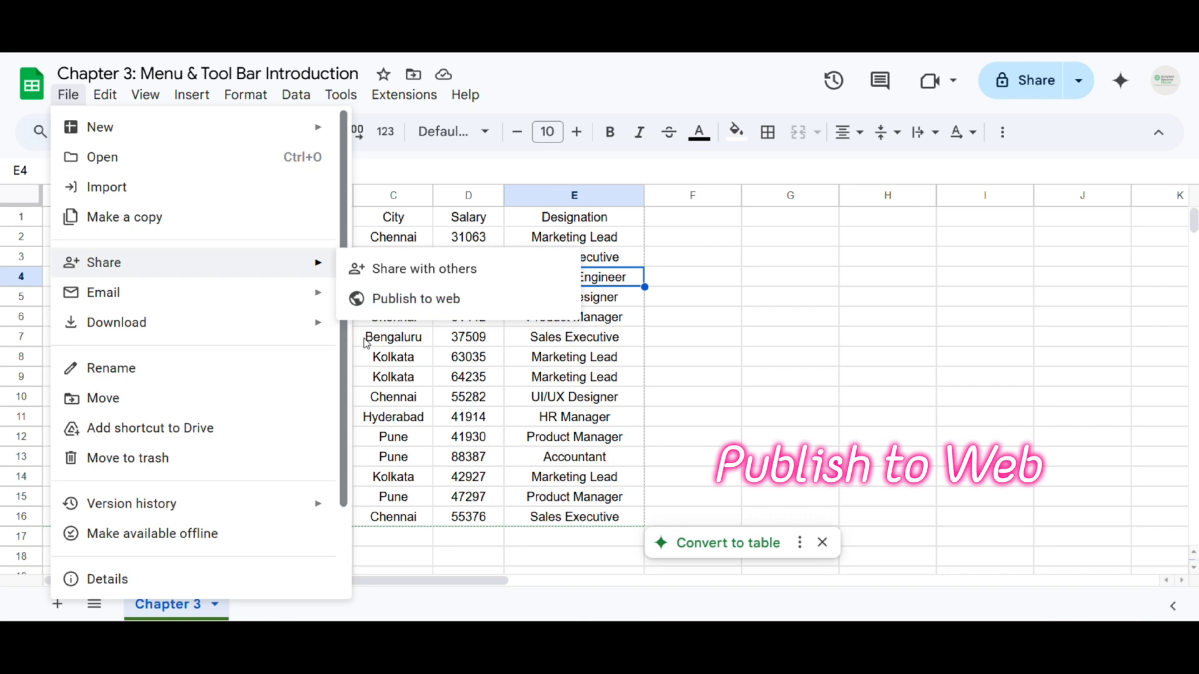
click(450, 312)
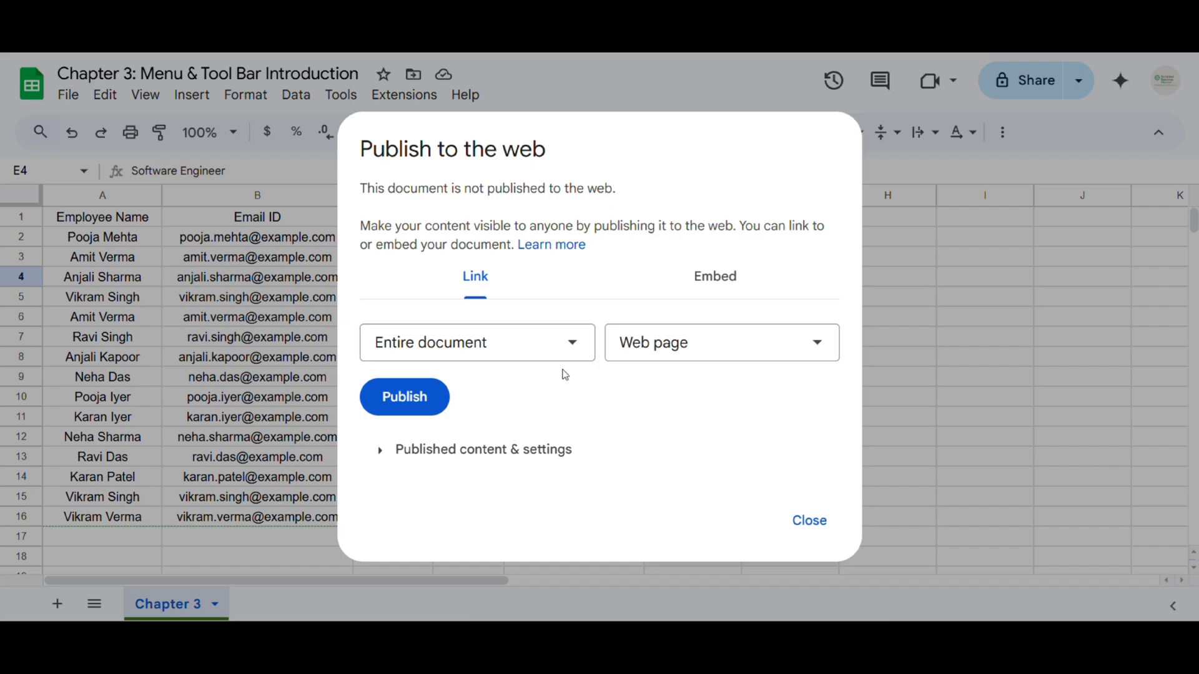
click(482, 352)
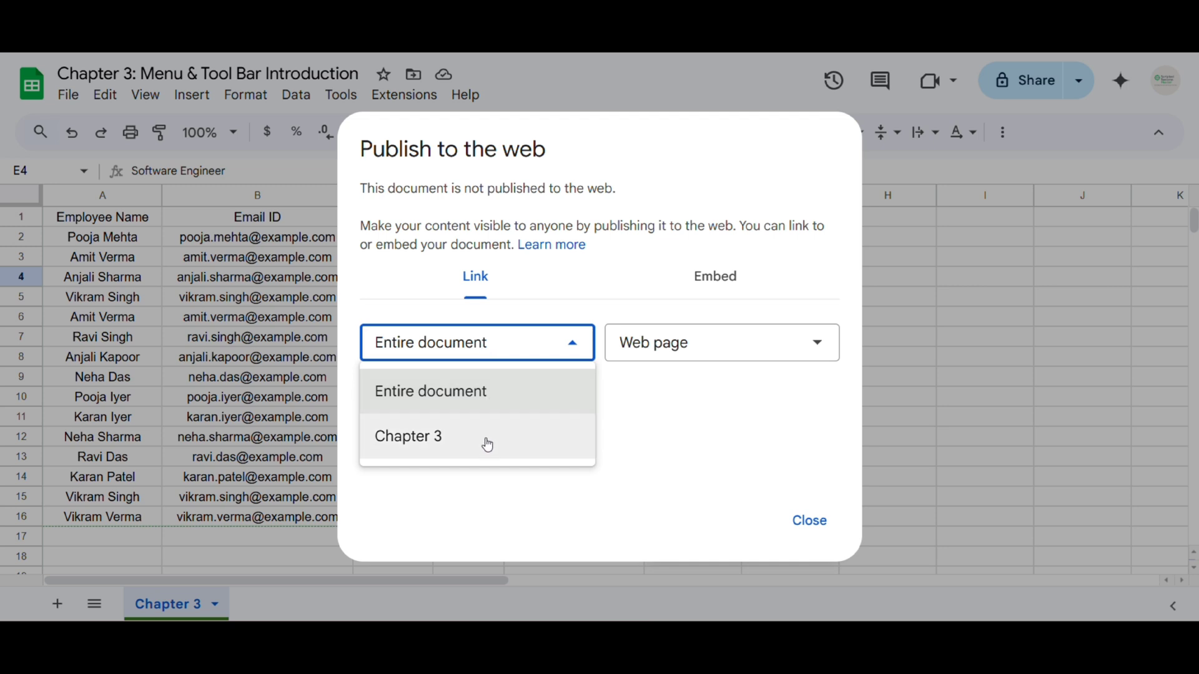
click(639, 391)
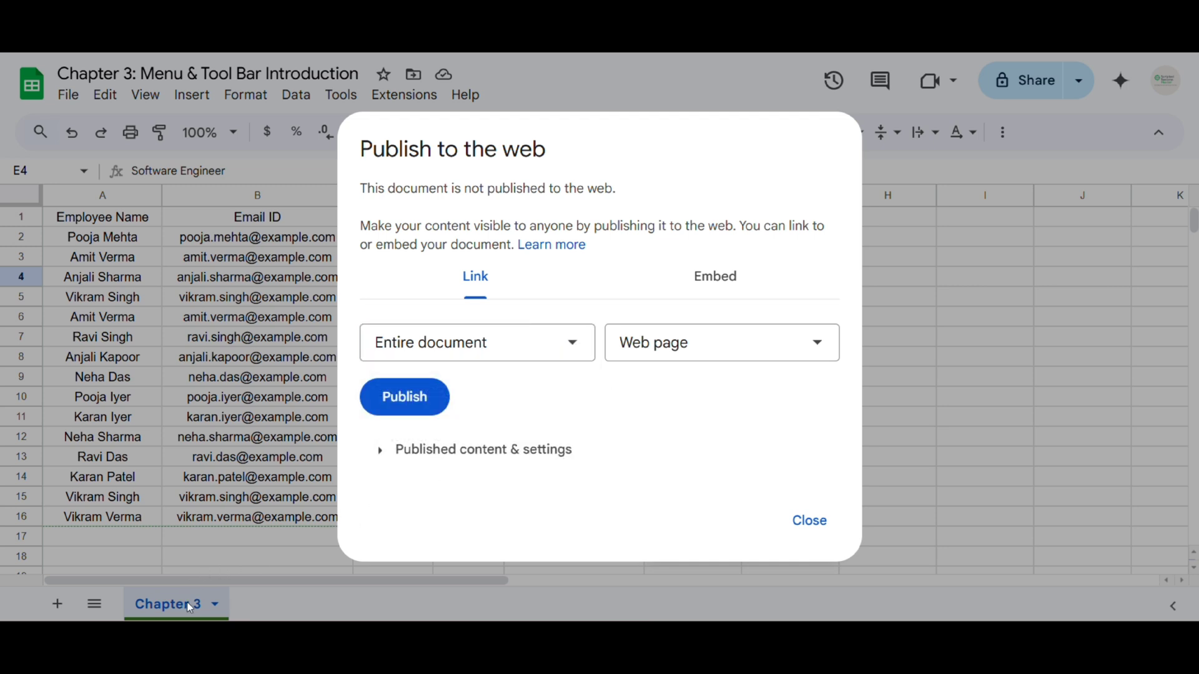
click(437, 343)
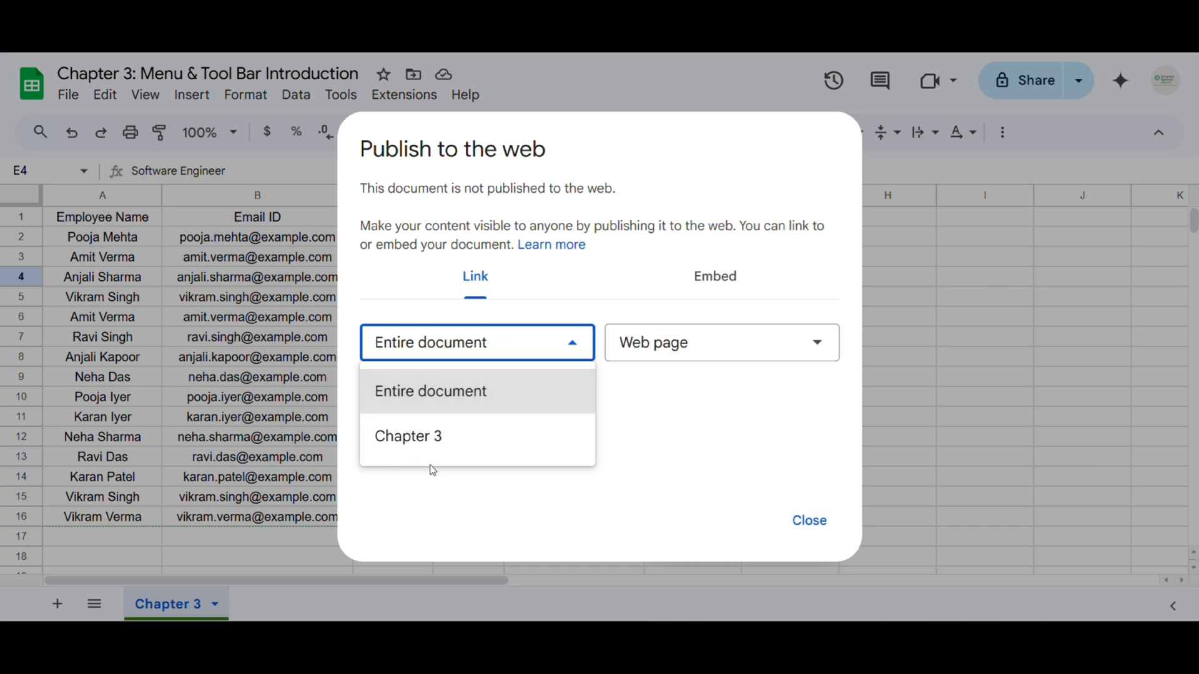
click(639, 408)
click(477, 345)
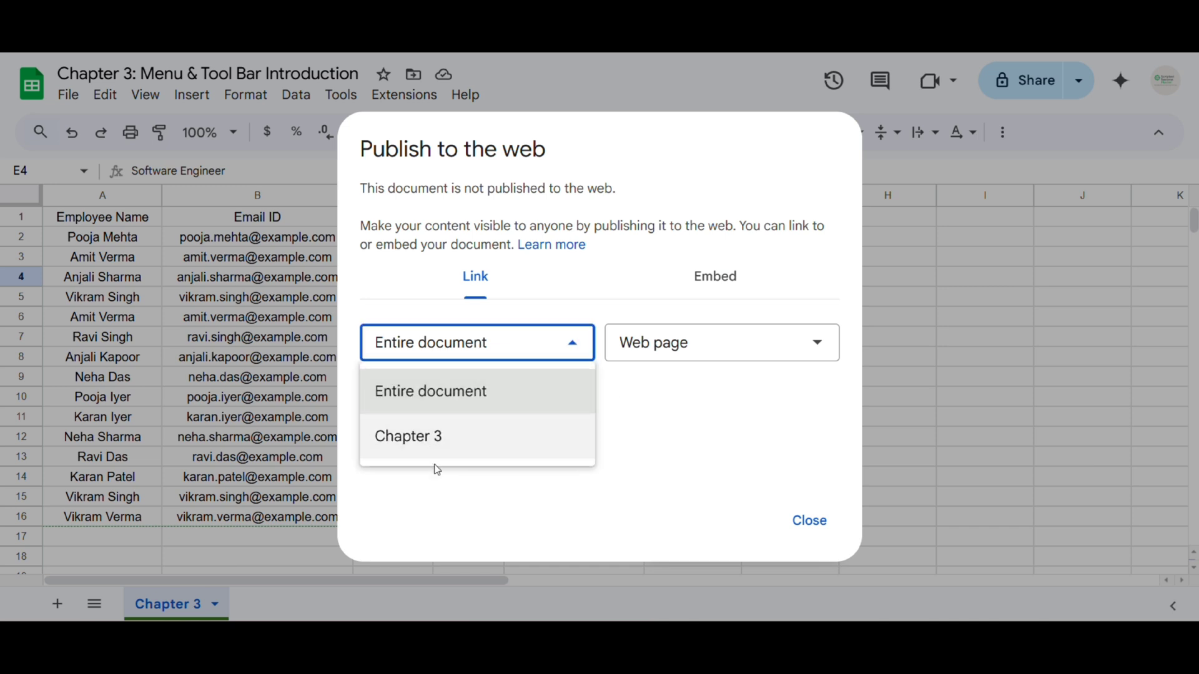
click(622, 403)
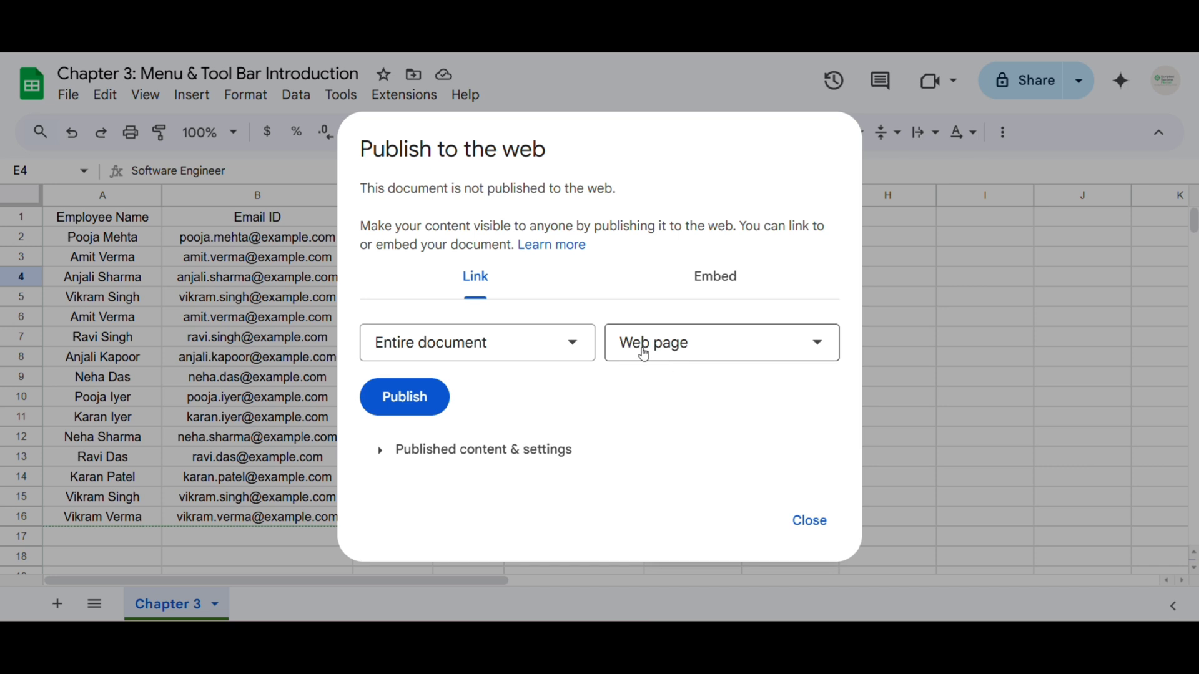
Browse the publish format options and keep Web page selected
click(646, 353)
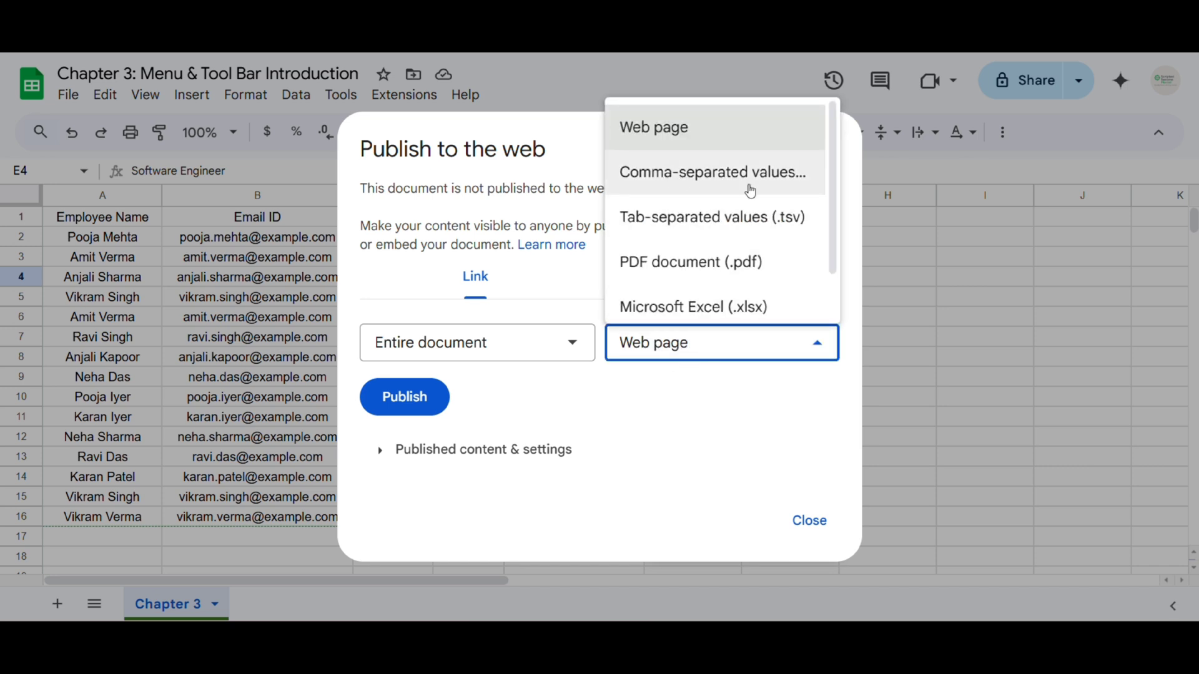
scroll(722, 269, down, 1)
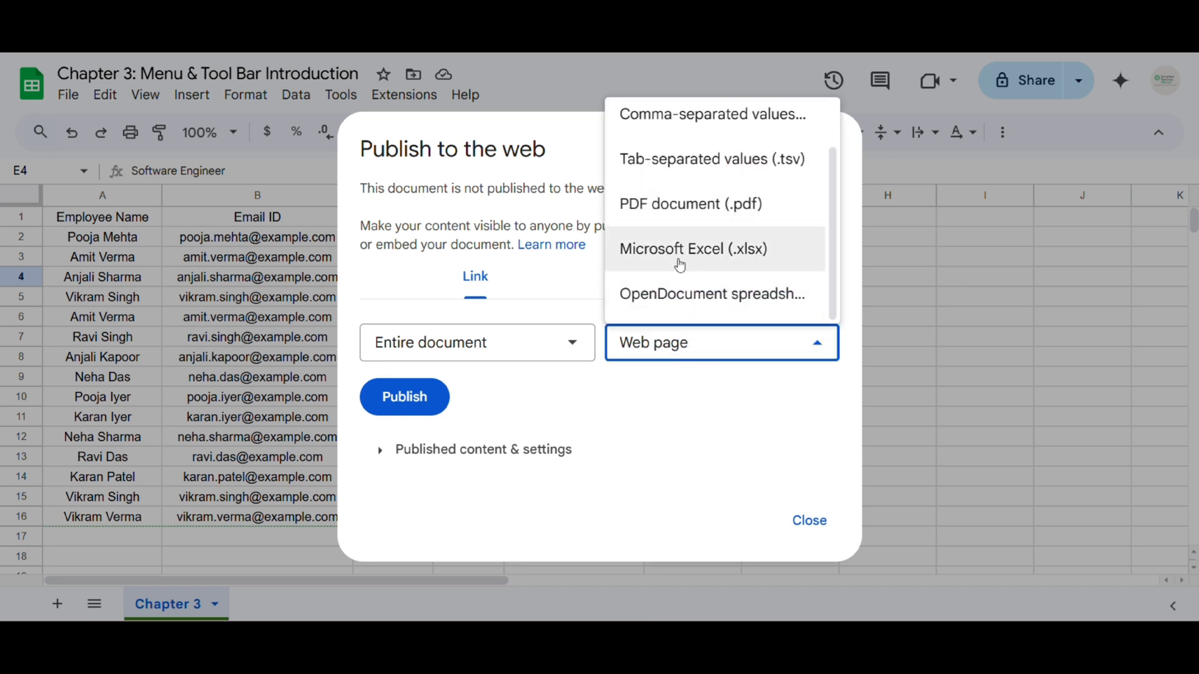
scroll(682, 276, up, 1)
click(681, 401)
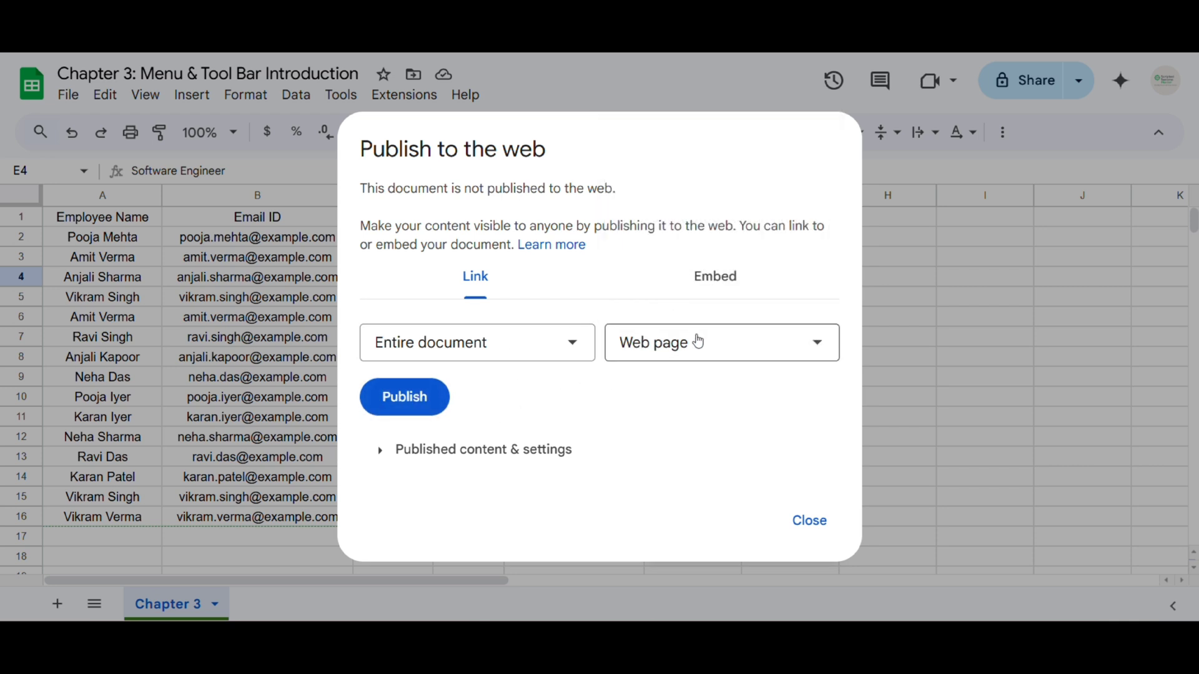
Publish the entire document as a web page, select the generated public link, then close the dialog
click(414, 396)
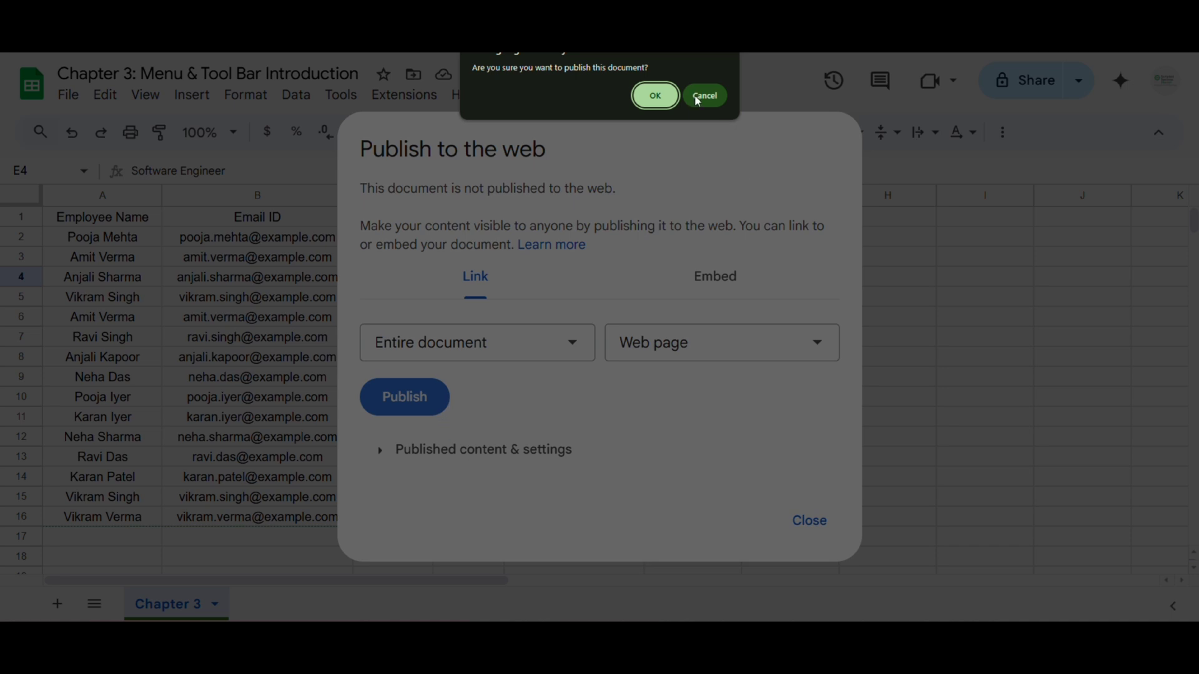
click(655, 95)
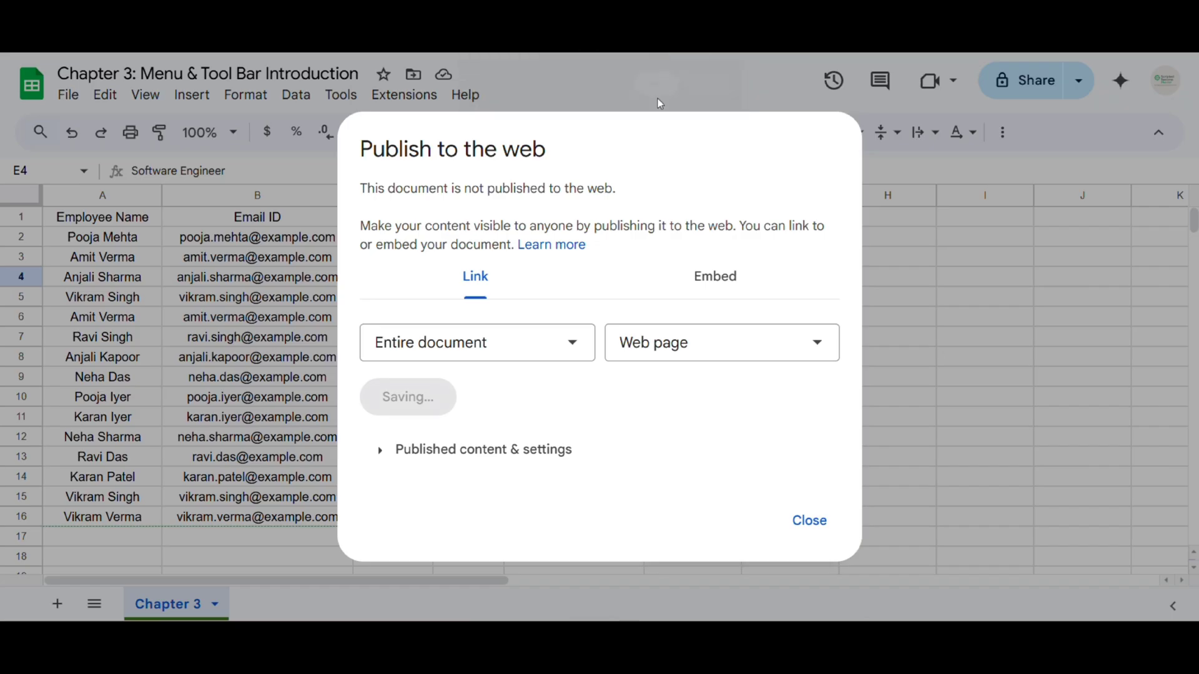
click(401, 411)
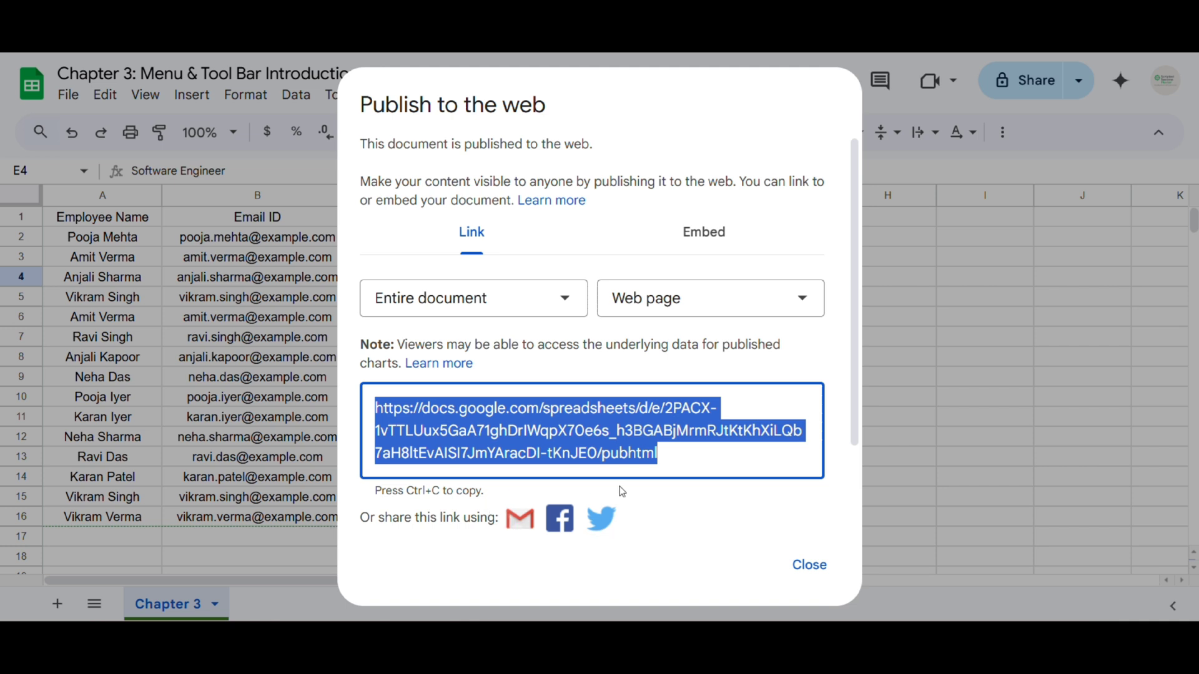
scroll(686, 481, down, 2)
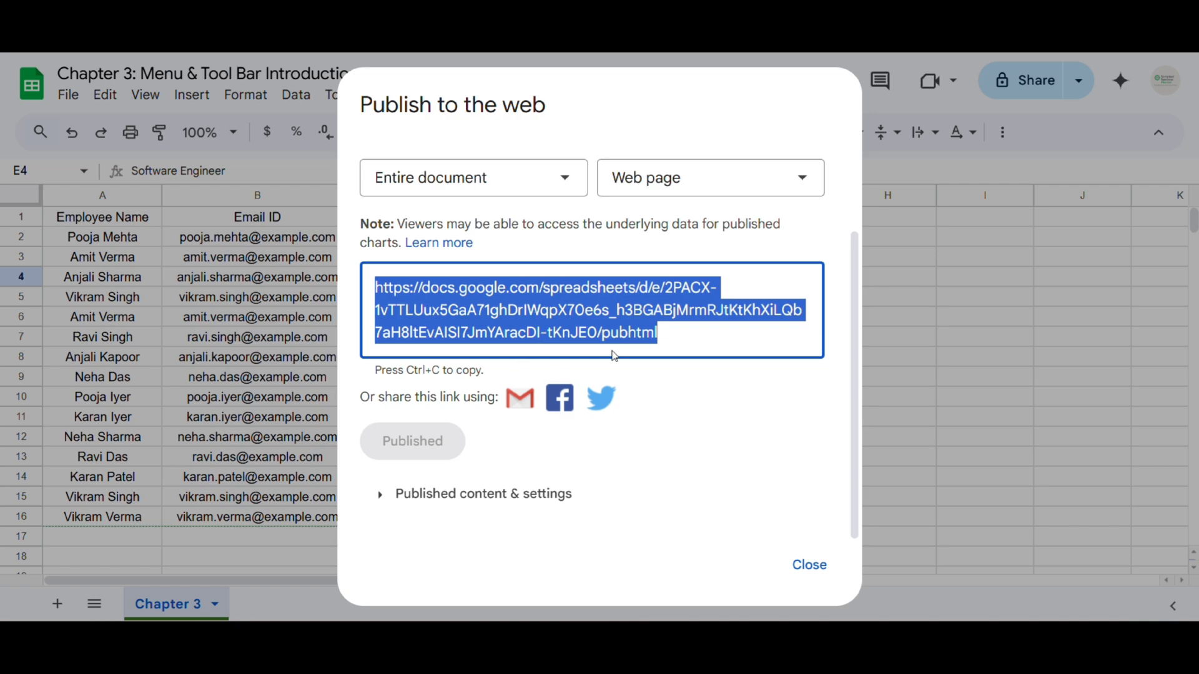
click(835, 565)
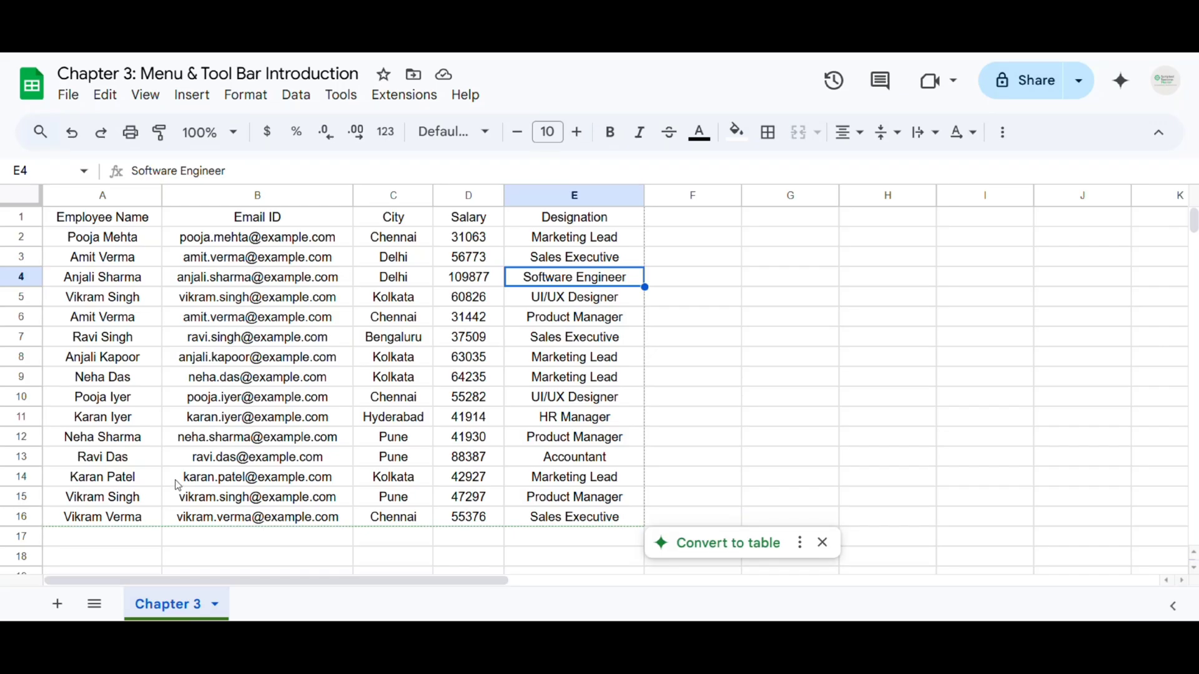
Select cell C9 (Kolkata) and reopen the Publish to the web settings
click(423, 370)
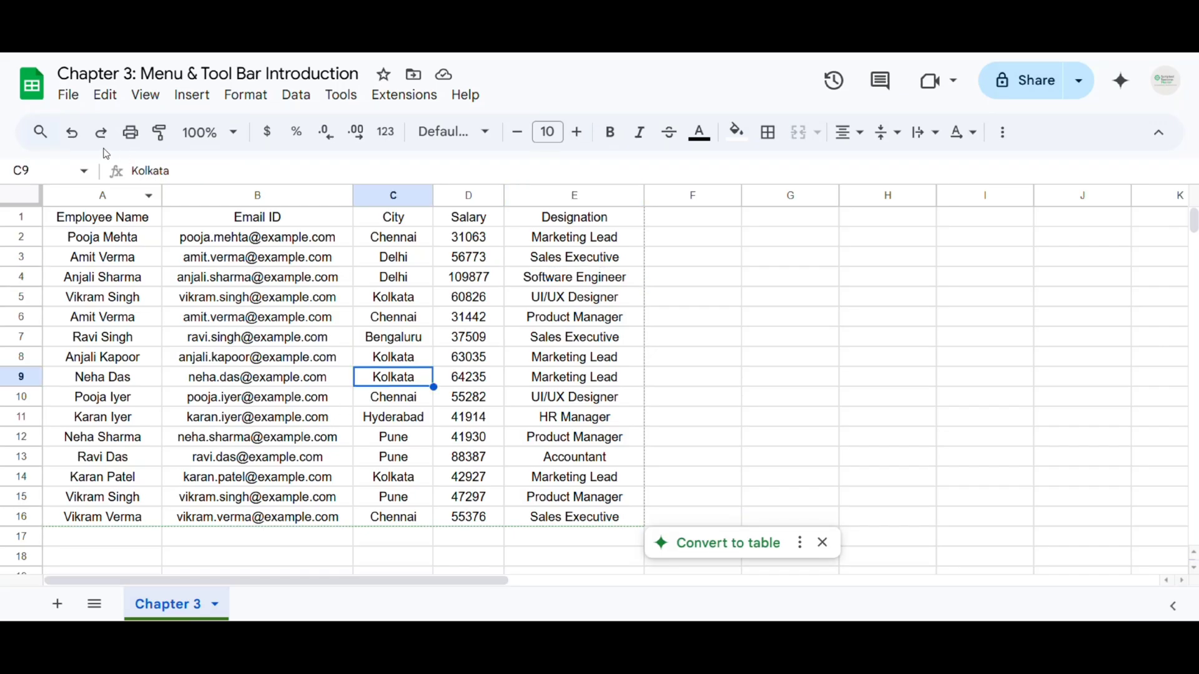
click(65, 97)
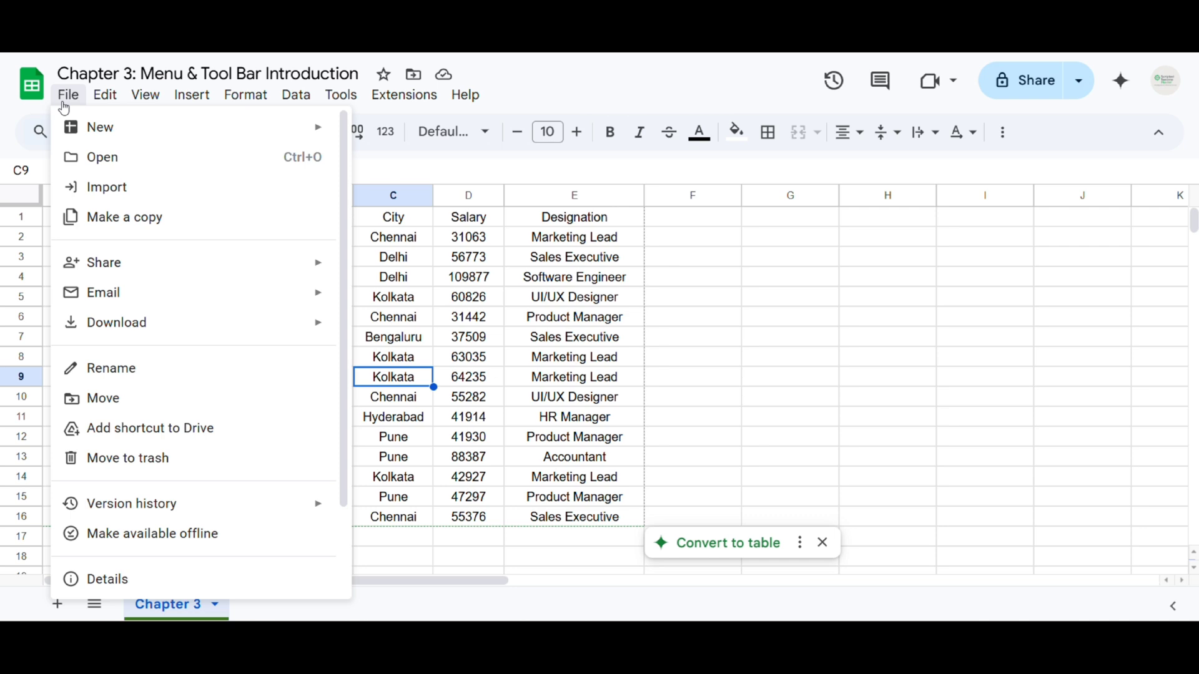
mouse_move(233, 273)
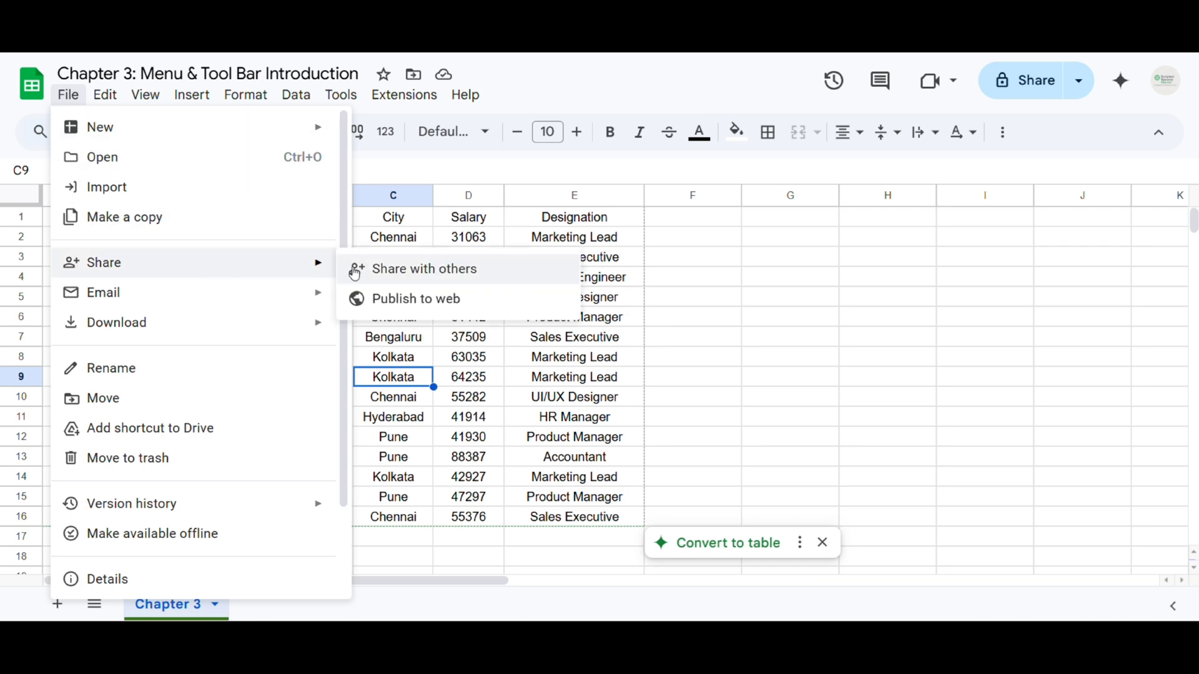
click(440, 307)
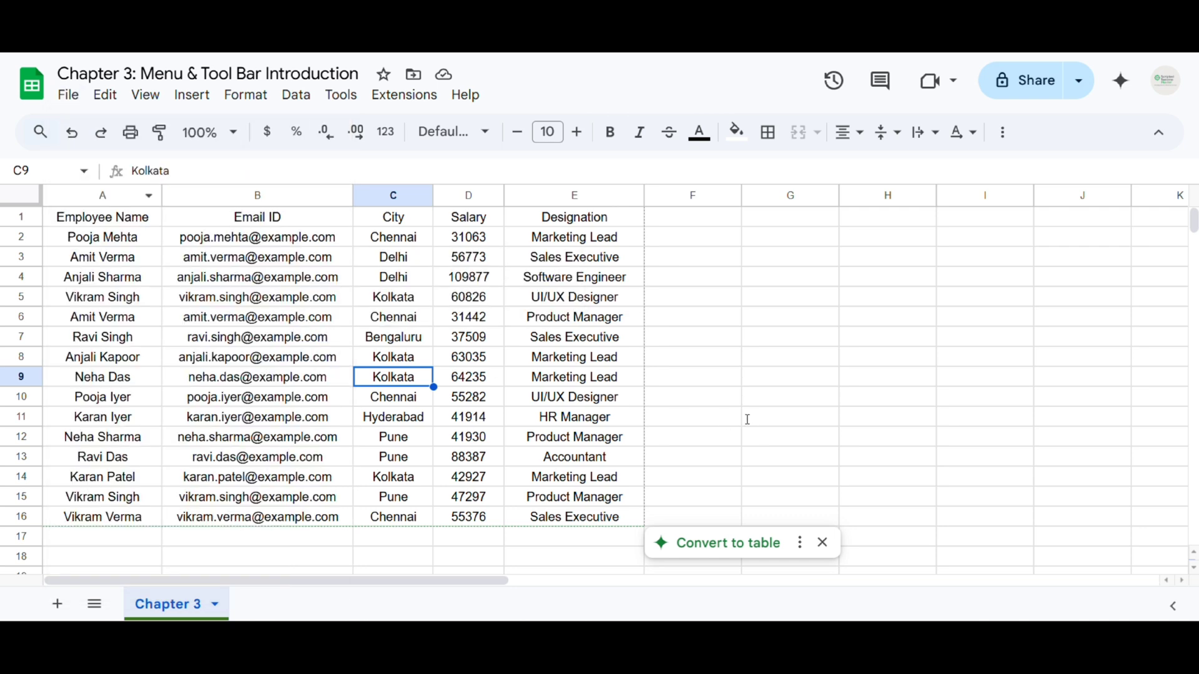
Stop publishing the document to the web, confirm, and close the dialog
scroll(460, 433, down, 5)
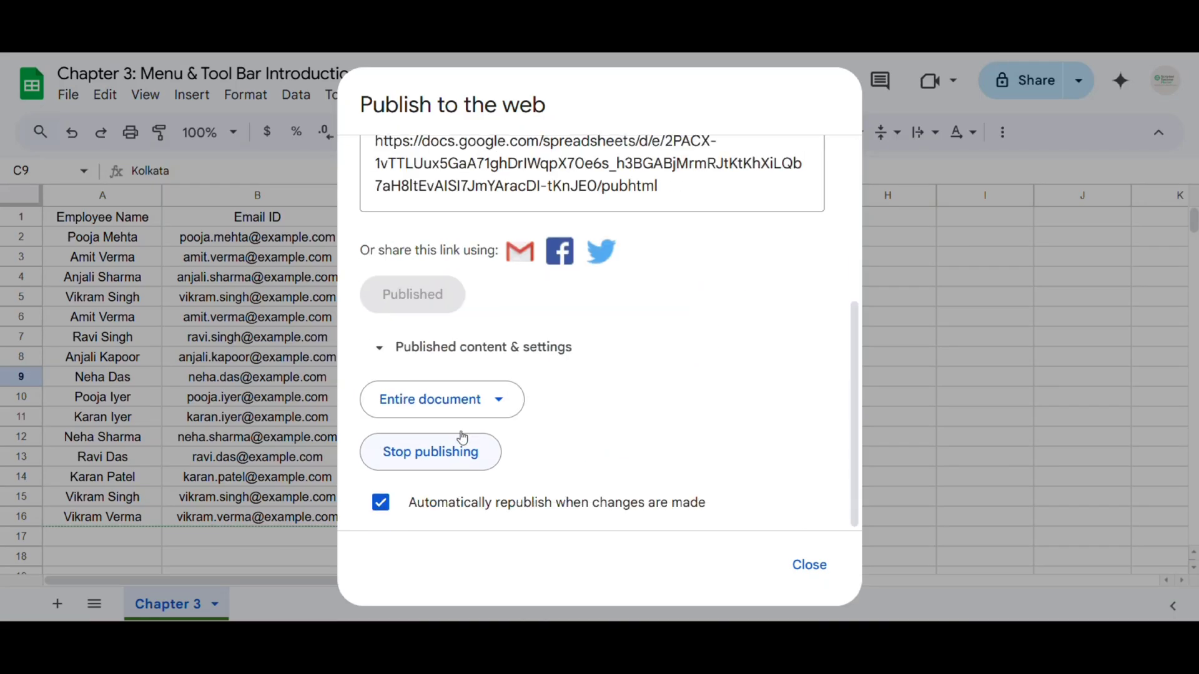
click(445, 461)
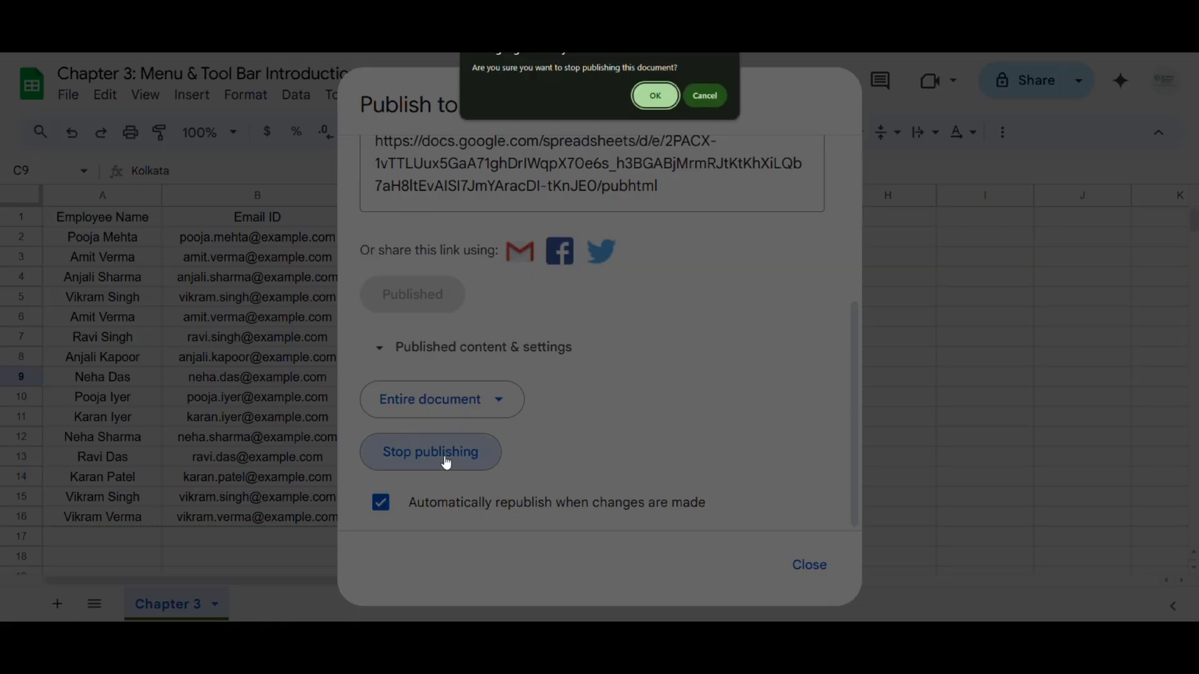
click(654, 97)
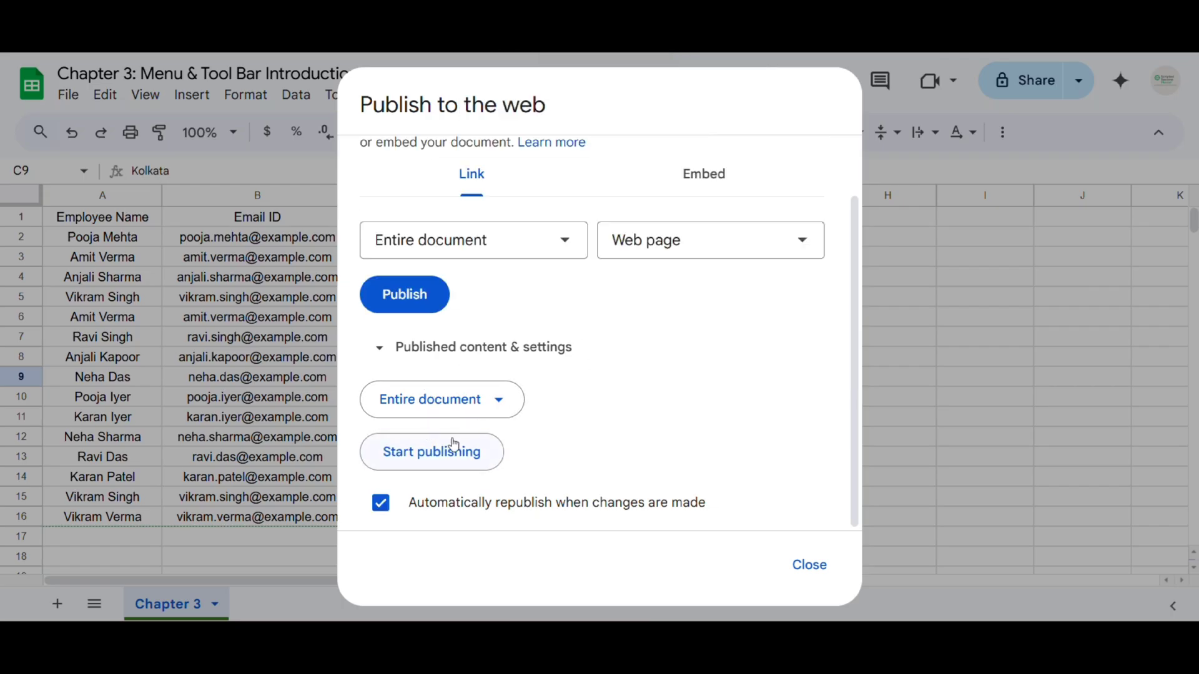
scroll(611, 447, up, 2)
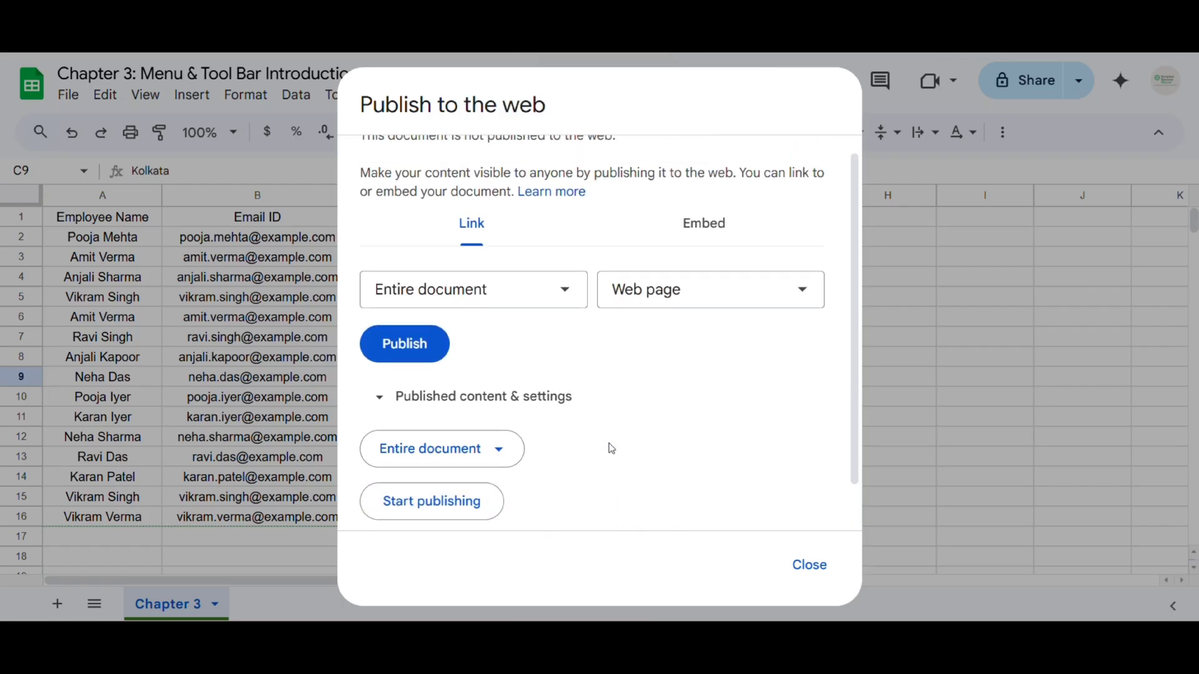
click(809, 565)
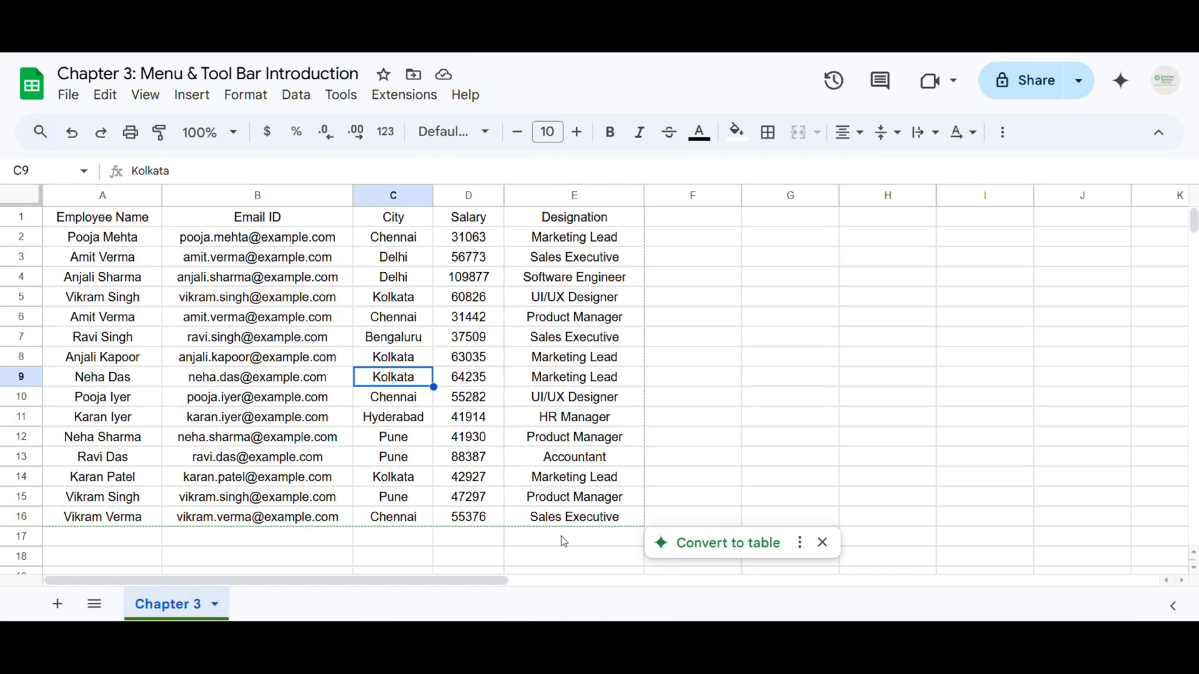
click(70, 97)
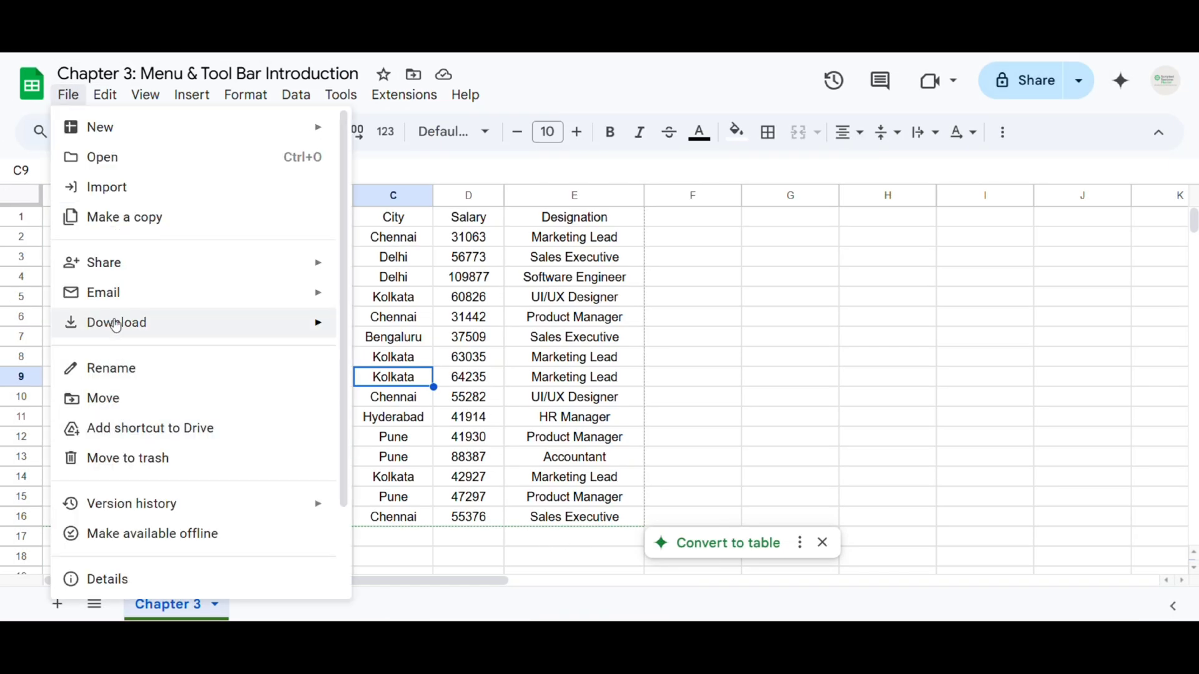
mouse_move(134, 295)
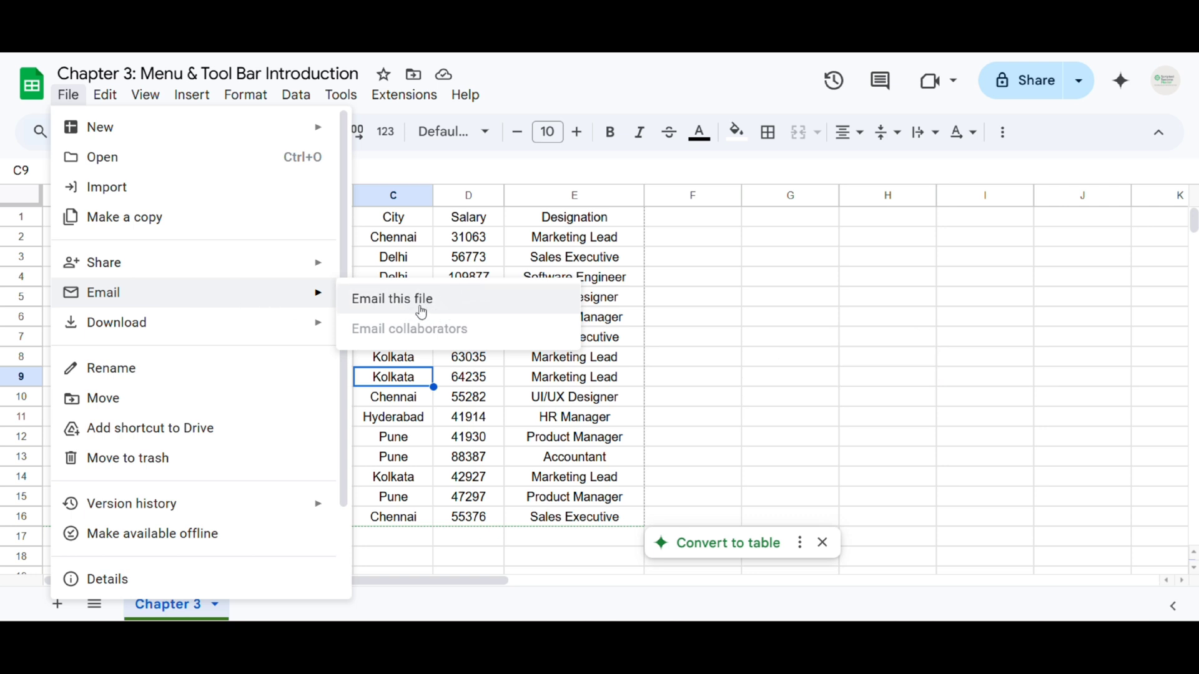
click(427, 306)
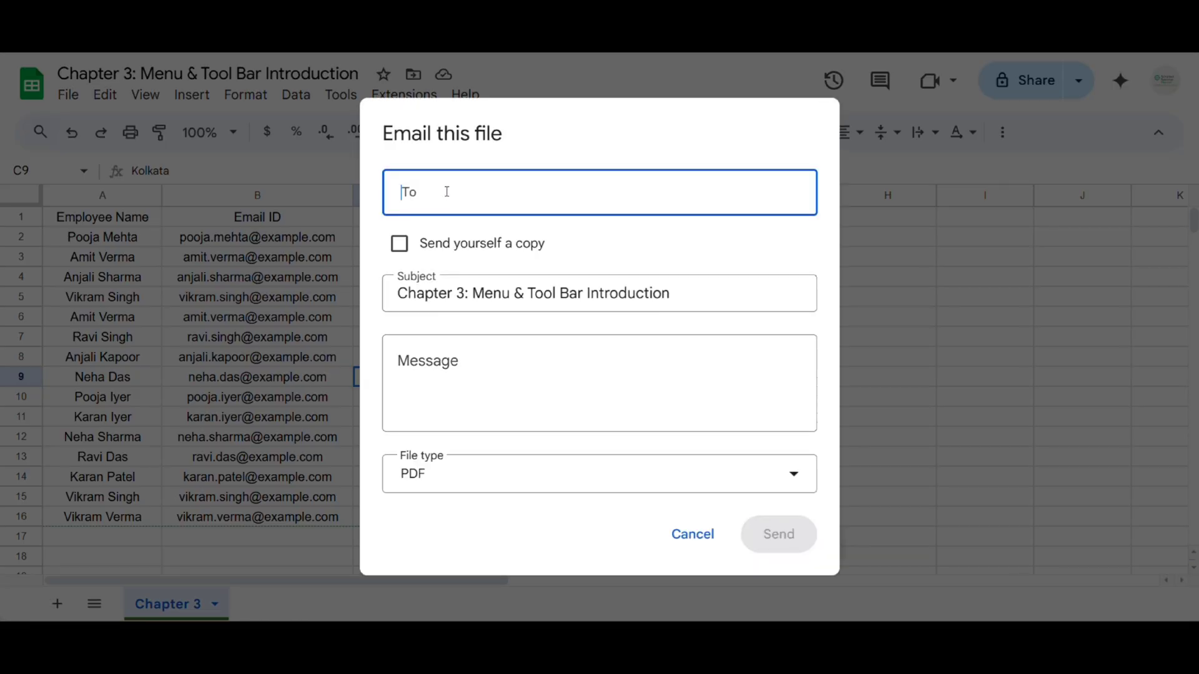
click(472, 362)
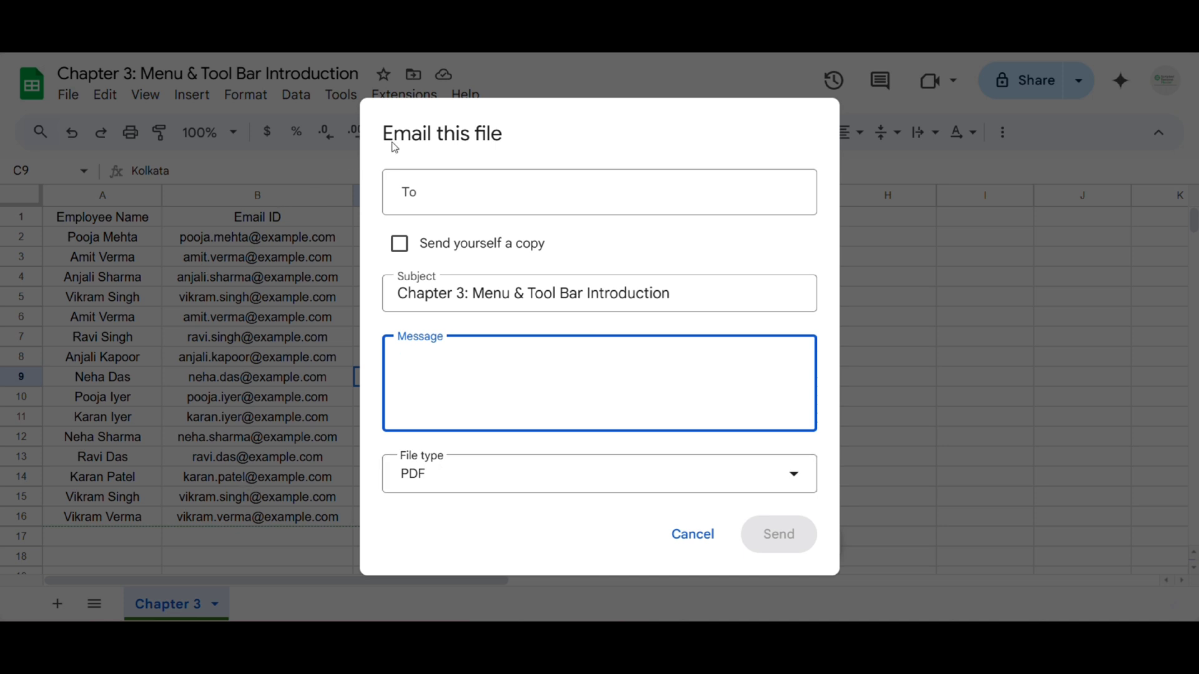
click(445, 484)
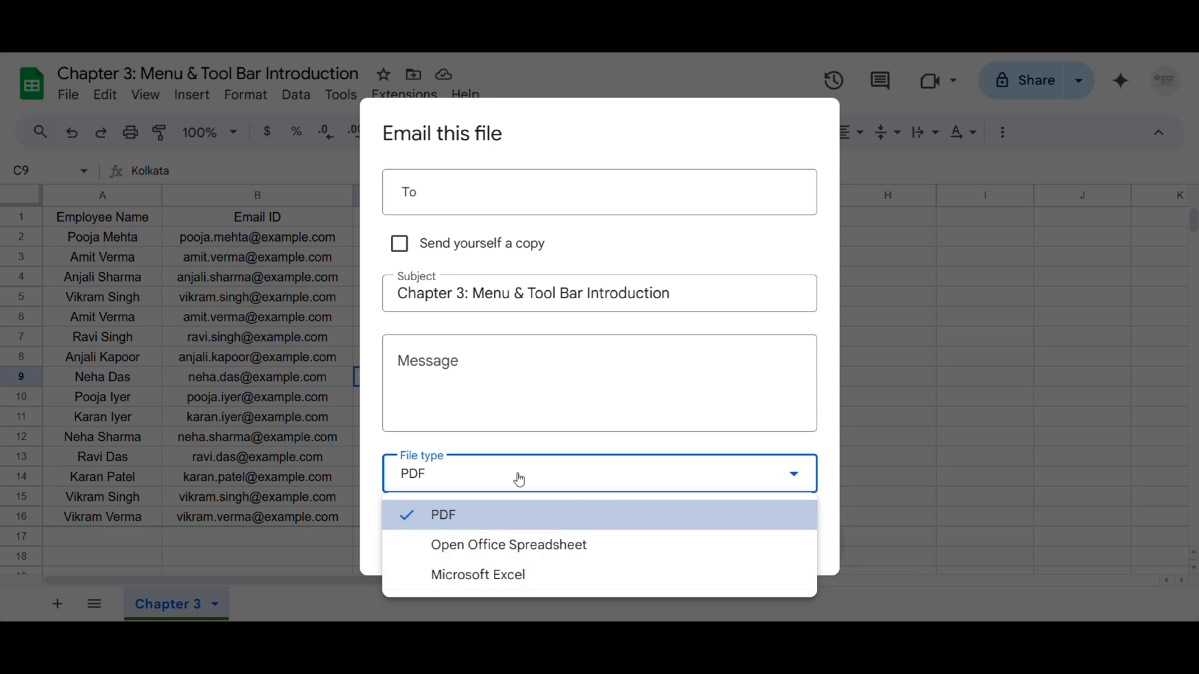
click(793, 474)
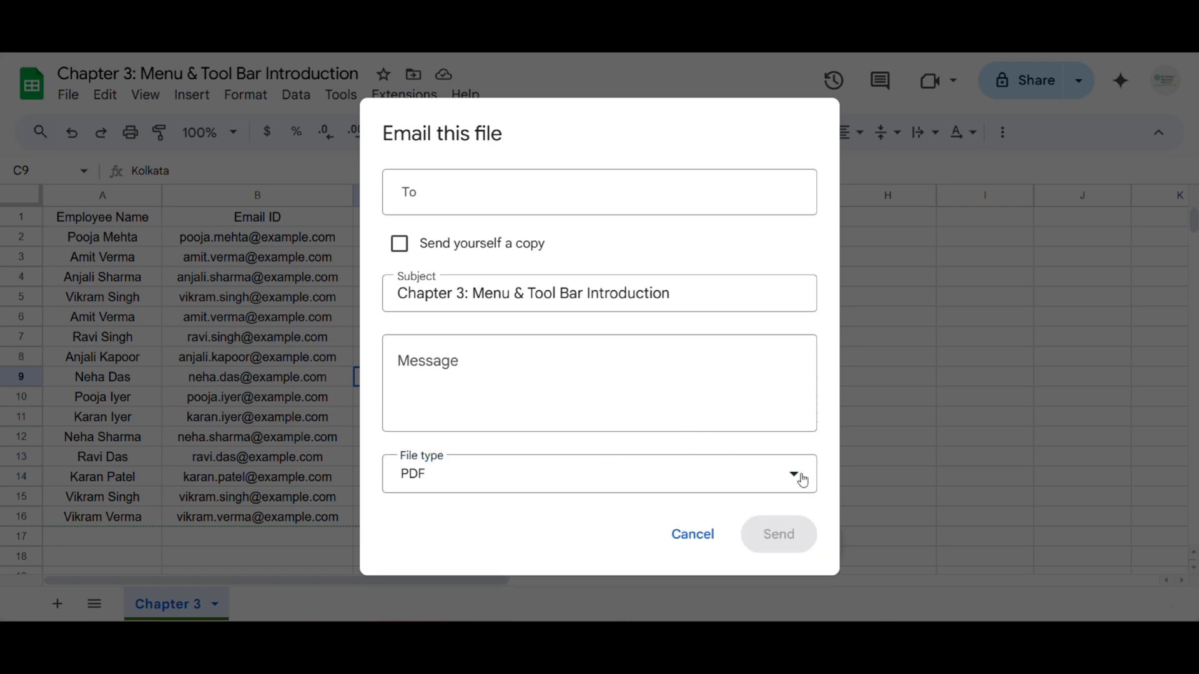
click(690, 541)
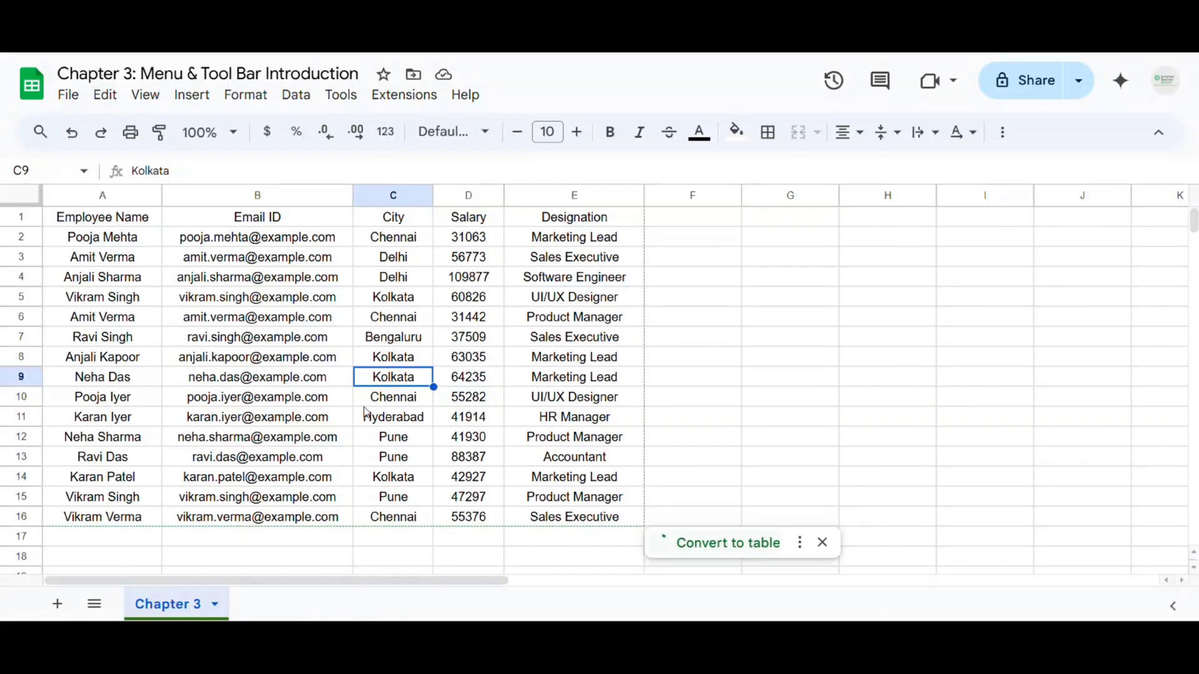
Browse the File menu's Download formats, glance at the Help and Edit menus, and return to File
click(66, 100)
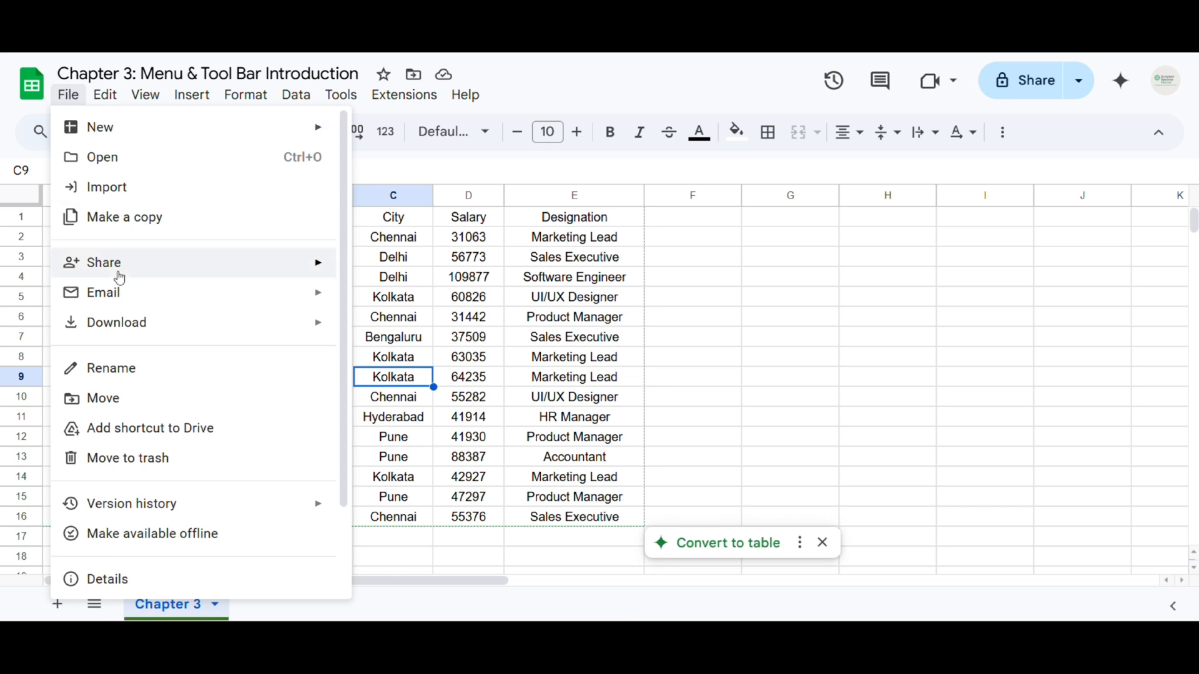
mouse_move(155, 335)
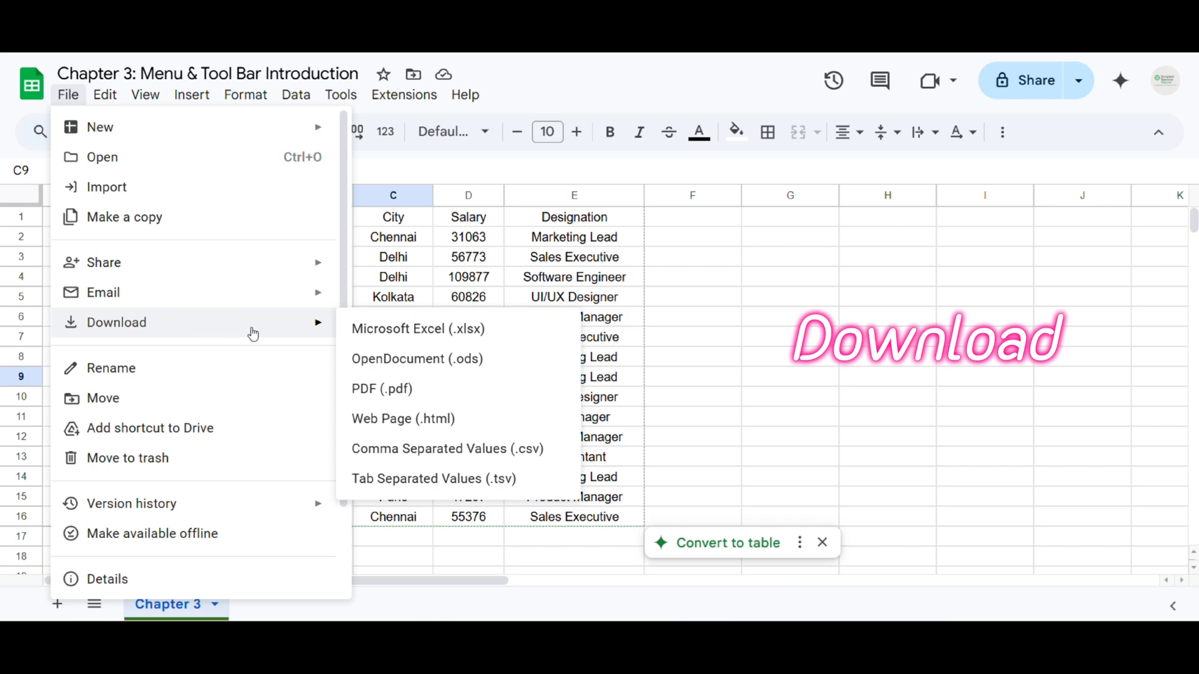
click(465, 95)
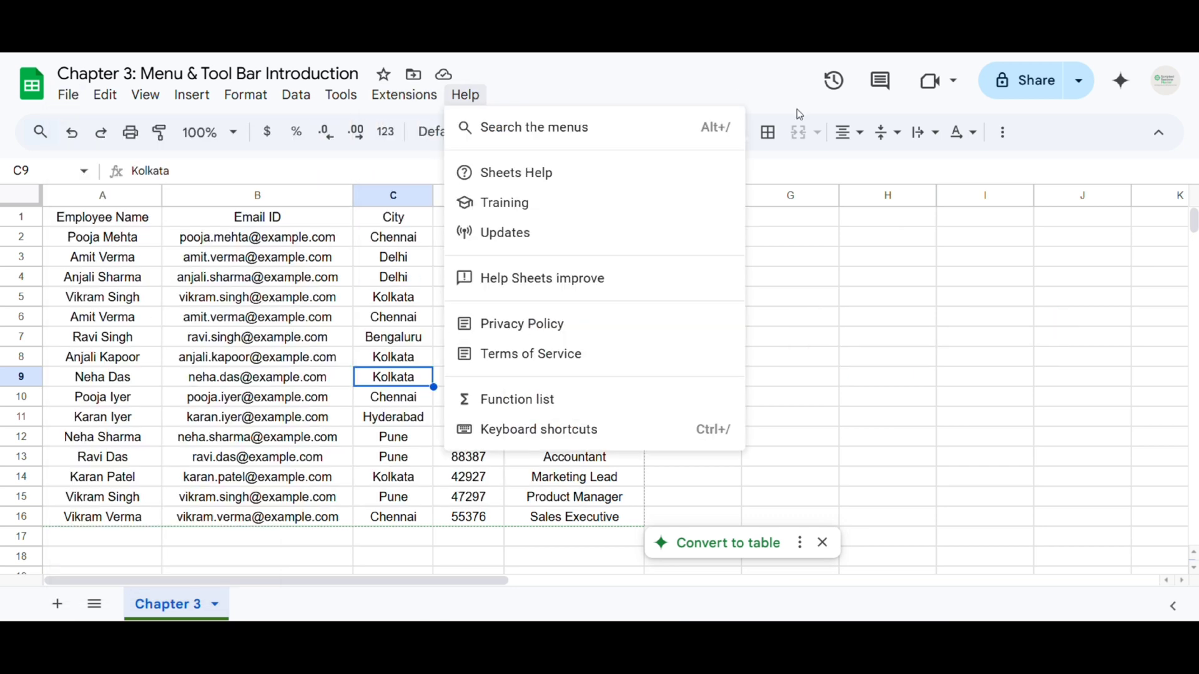
click(68, 94)
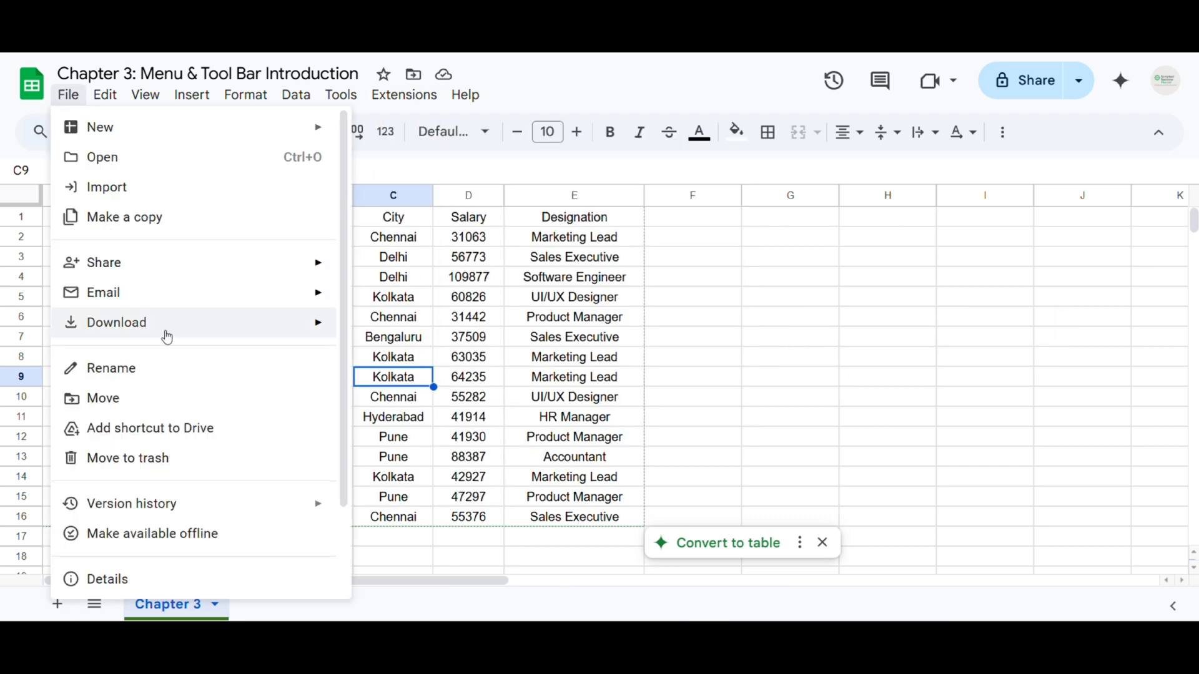
mouse_move(200, 322)
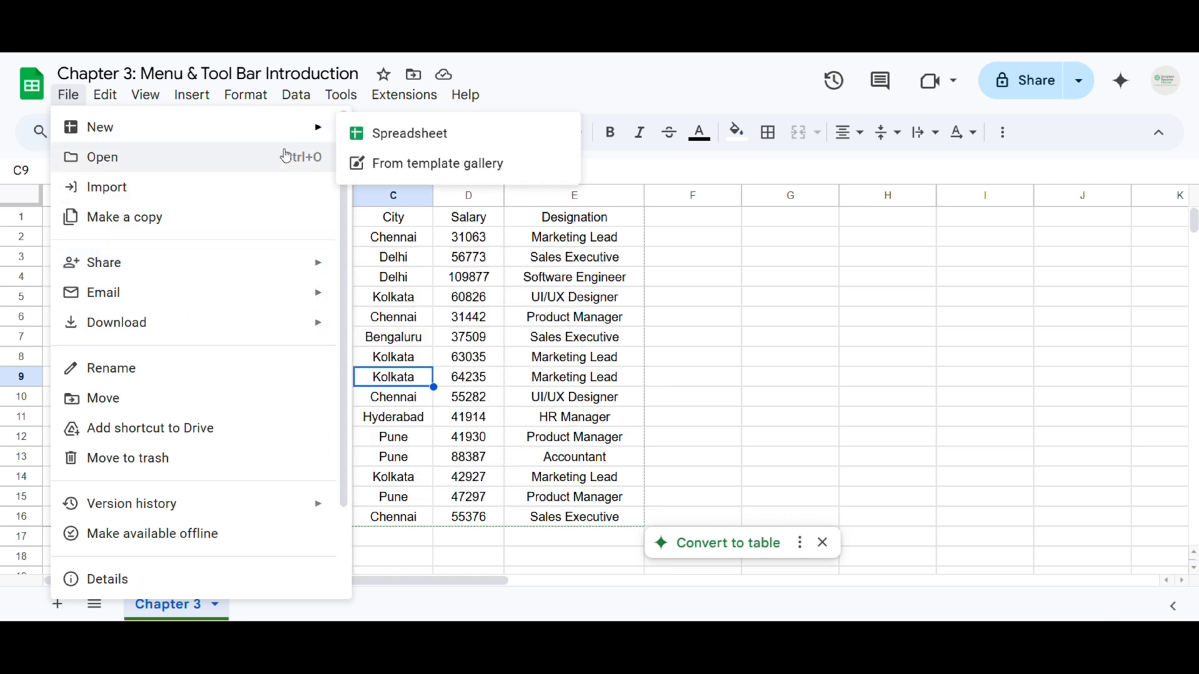
mouse_move(105, 95)
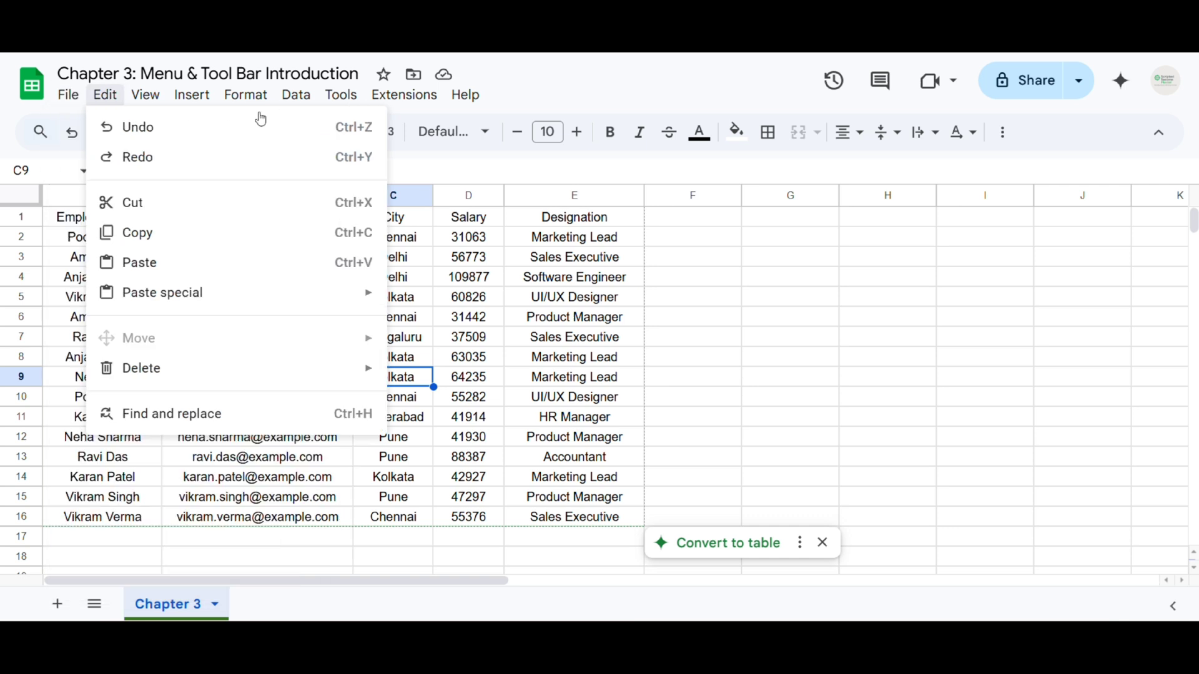
mouse_move(69, 103)
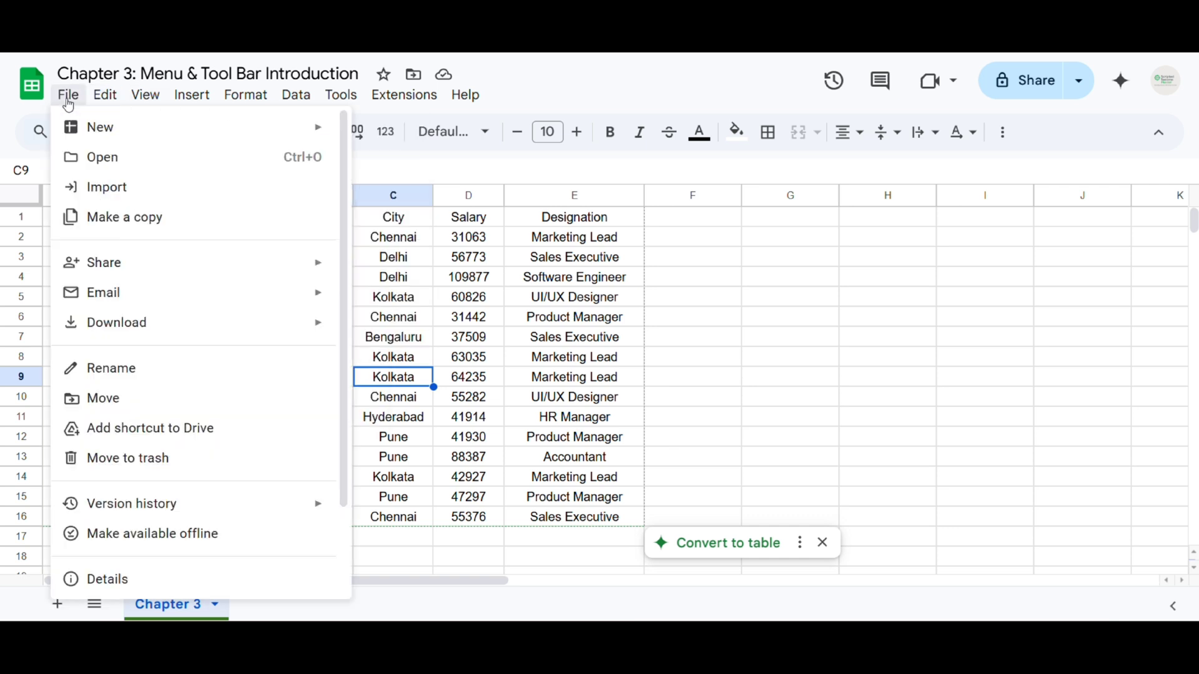